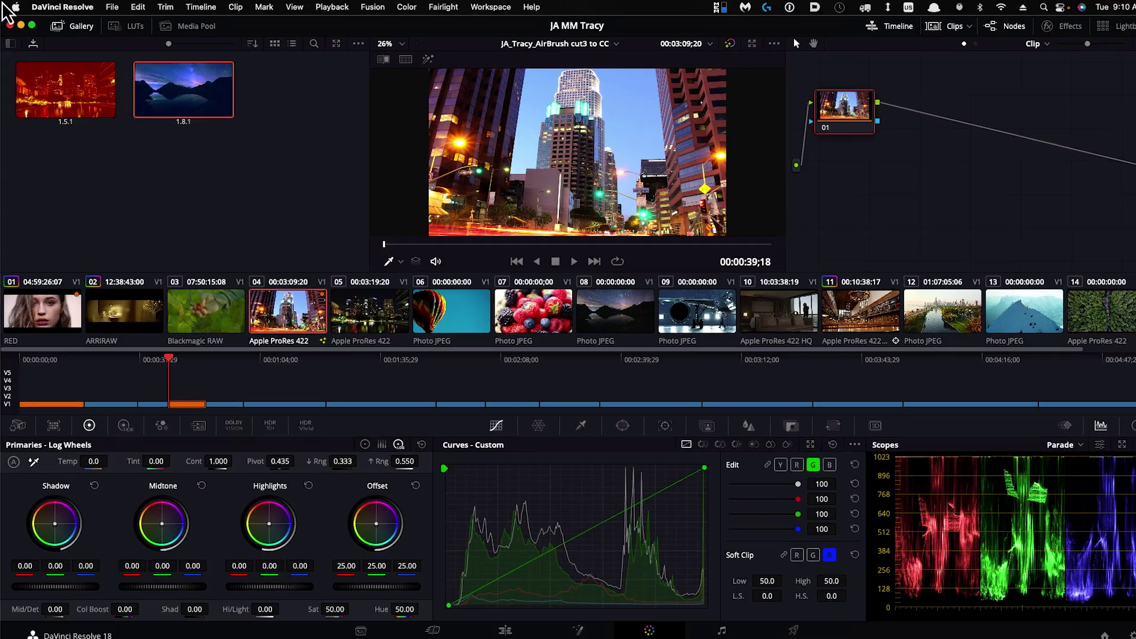
Try to import the keyboard preset DaVinci Resolve SideshowFX Pro 6.txt from the Keyboard Command folder into Keyboard Customization.
left_click(56, 7)
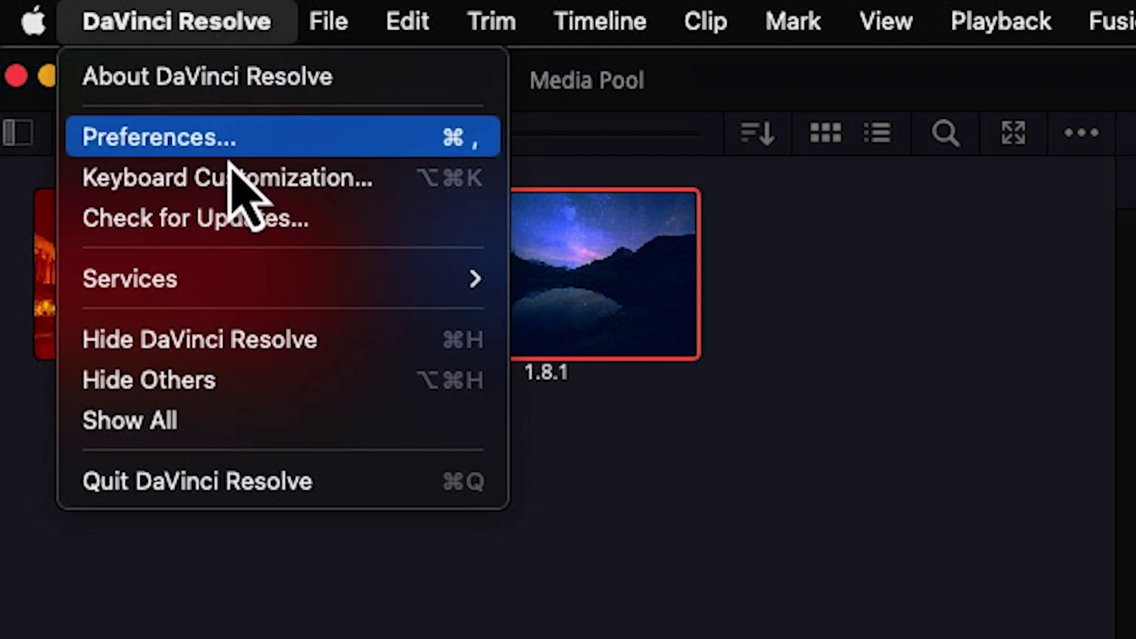
left_click(229, 179)
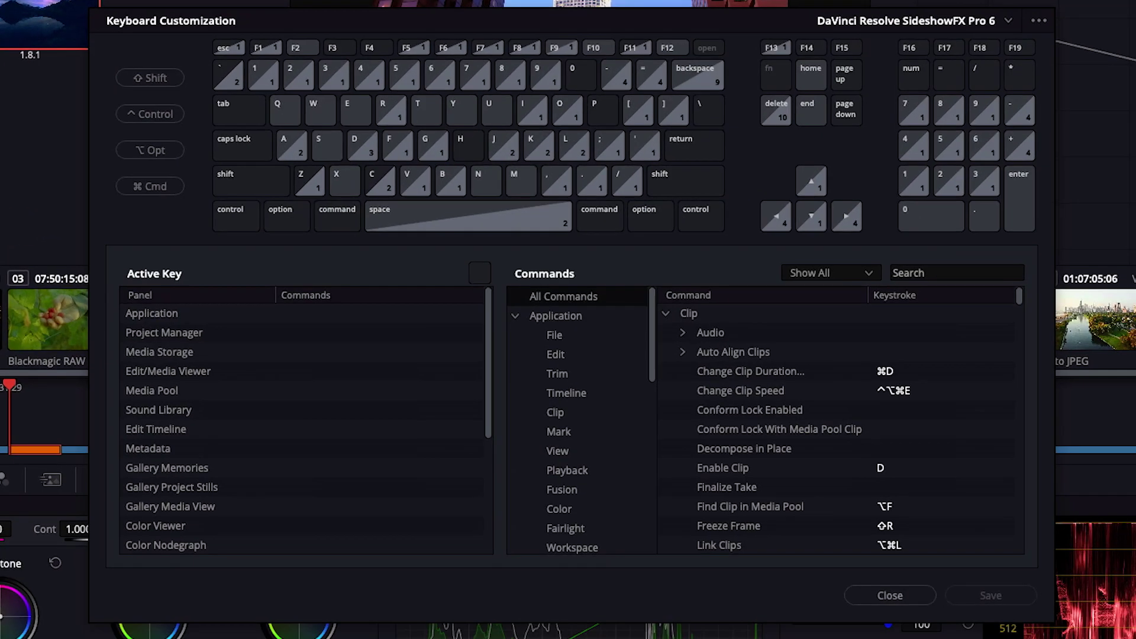
left_click(1040, 22)
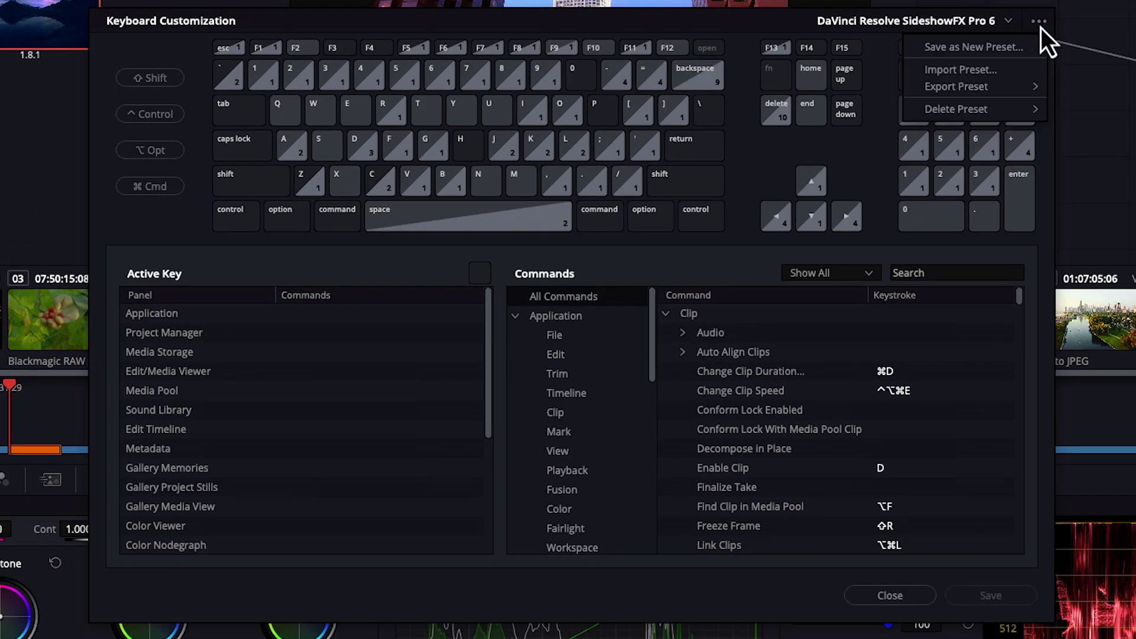
left_click(1023, 69)
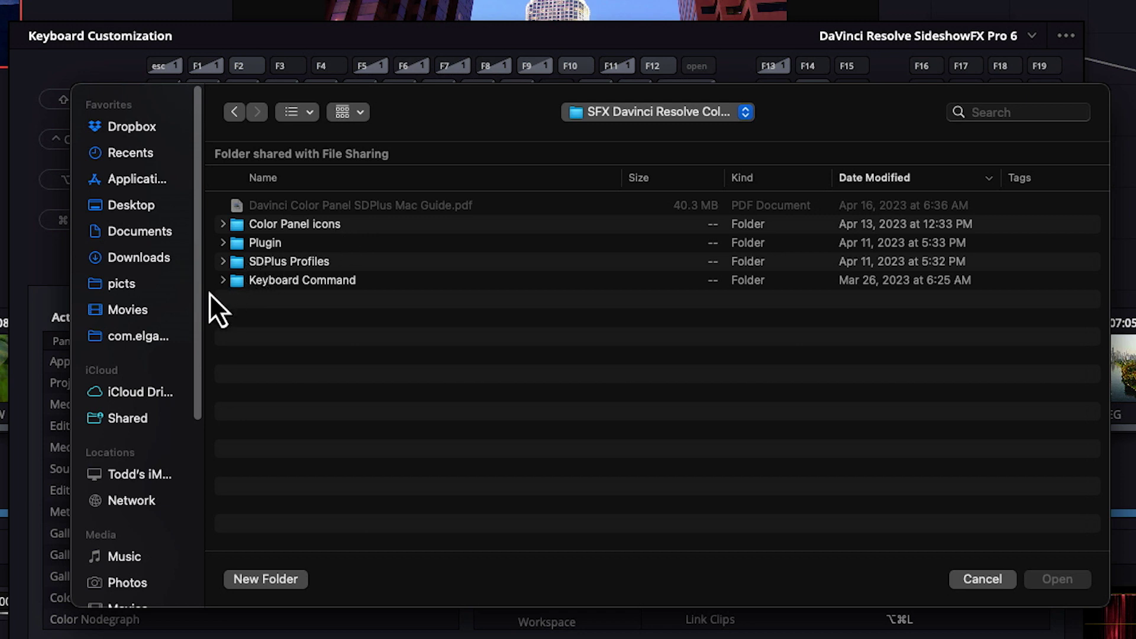
left_click(222, 282)
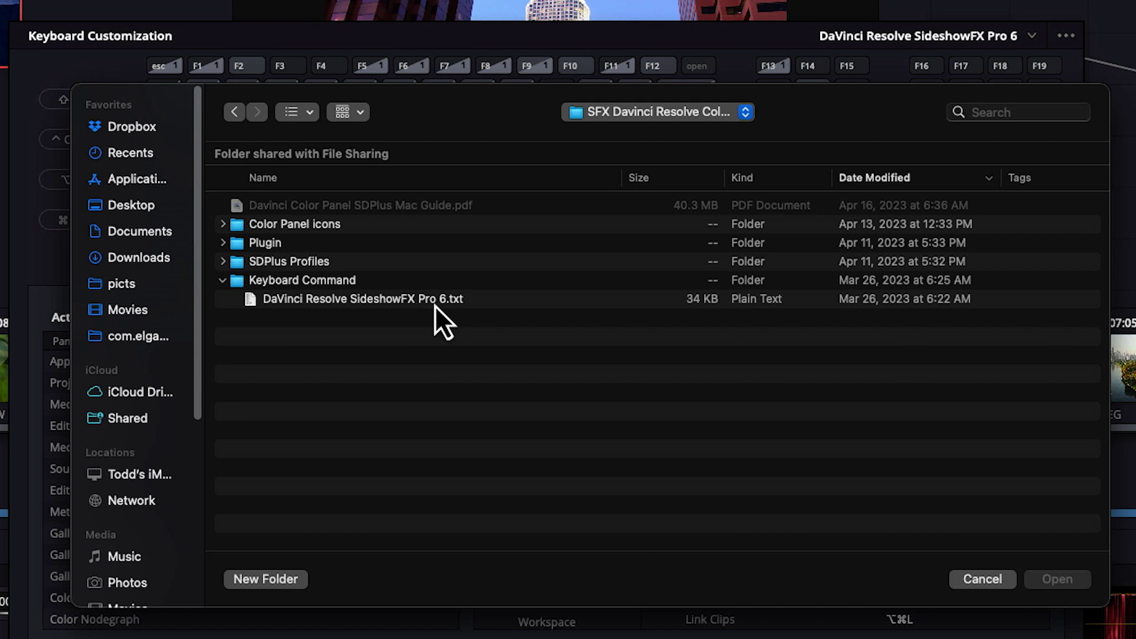
left_click(308, 303)
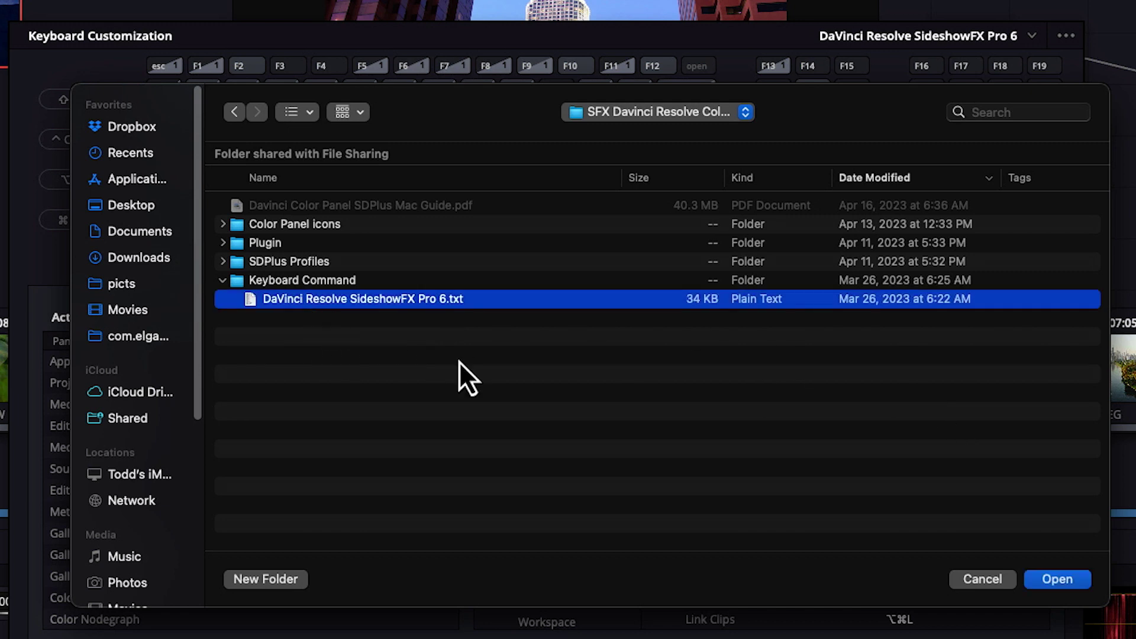
left_click(981, 580)
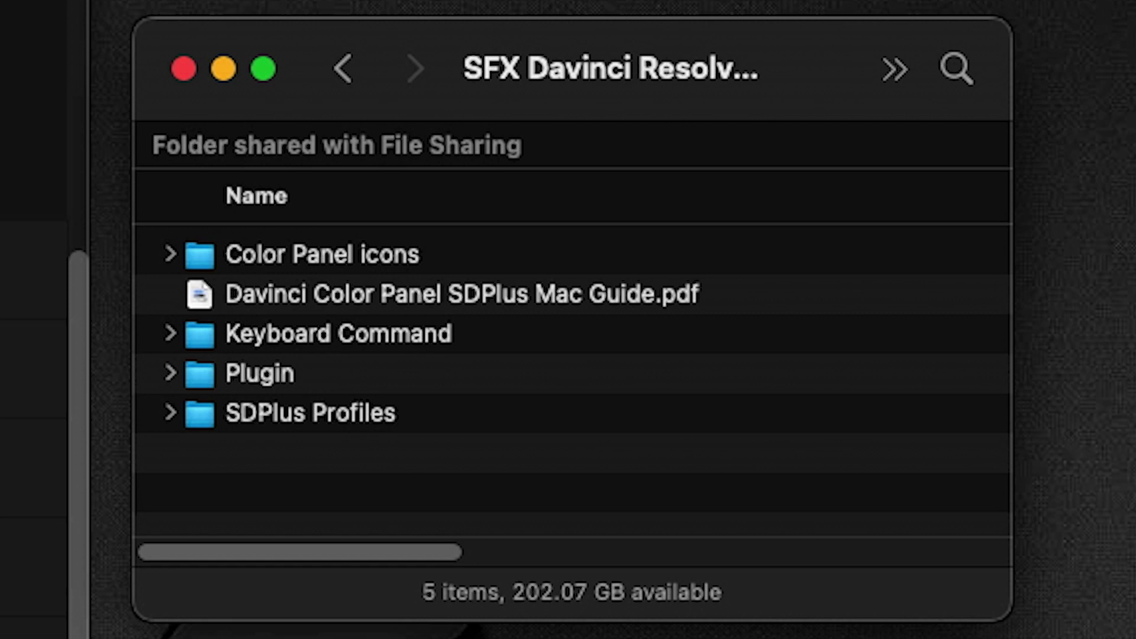
Look inside the Plugin folder in Finder, and list the SDPlus Profiles folder in an enlarged window.
left_click(169, 376)
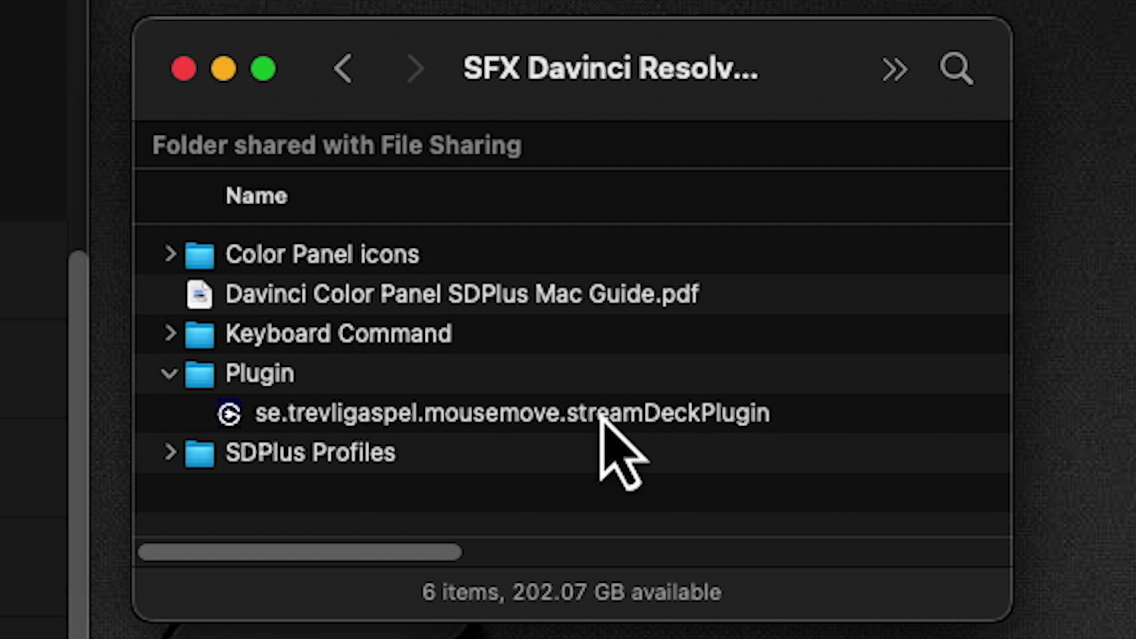
left_click(170, 374)
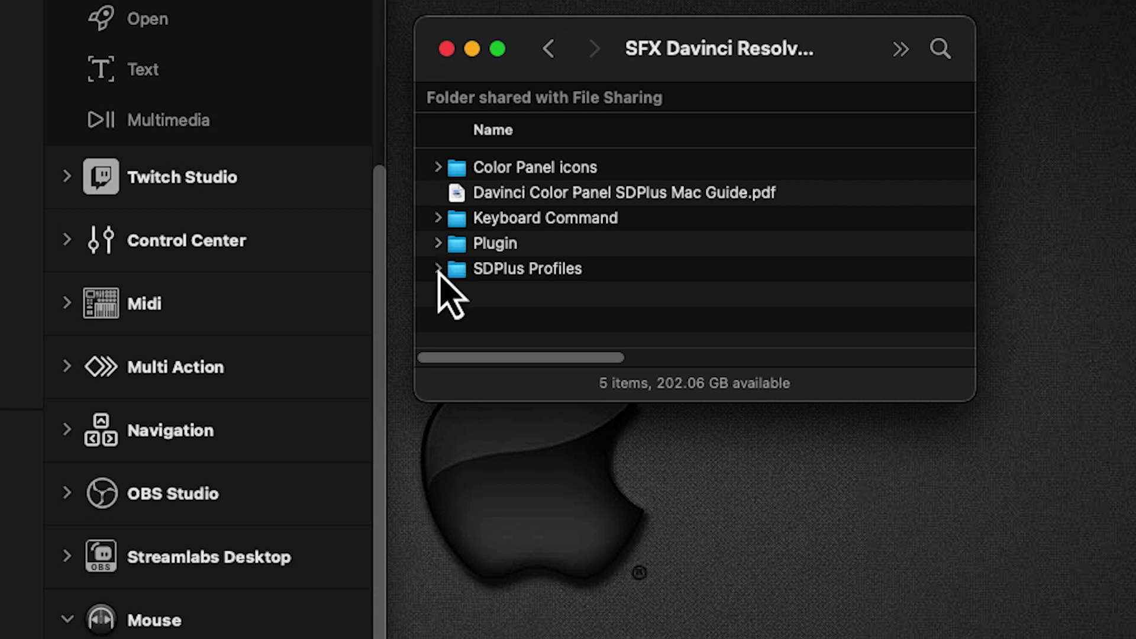
left_click(439, 269)
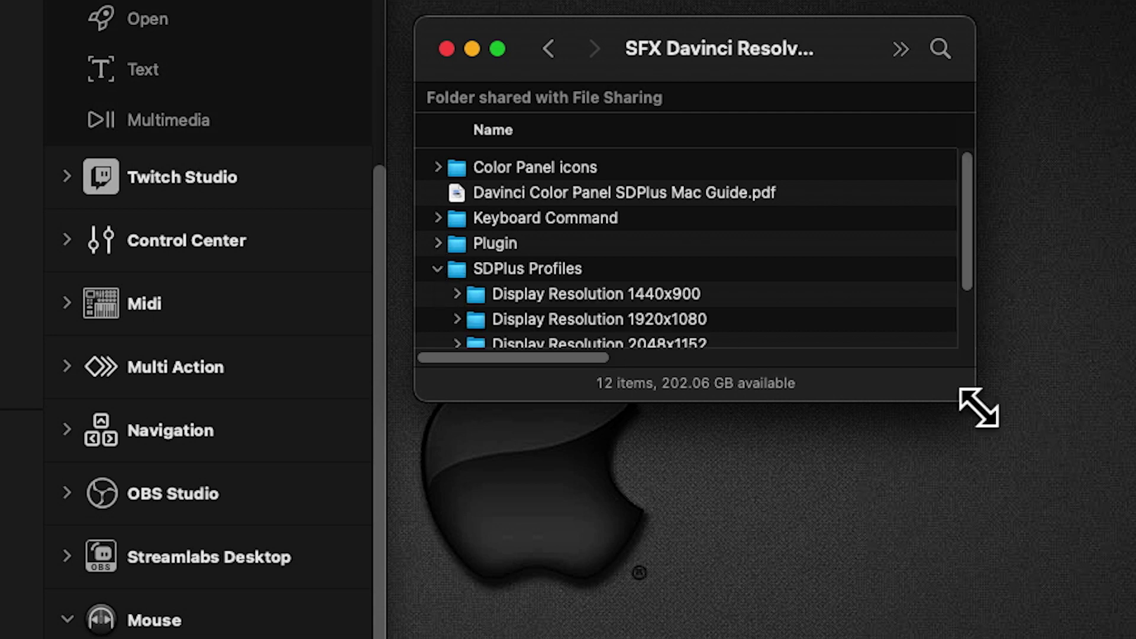
left_click_drag(964, 406, 970, 575)
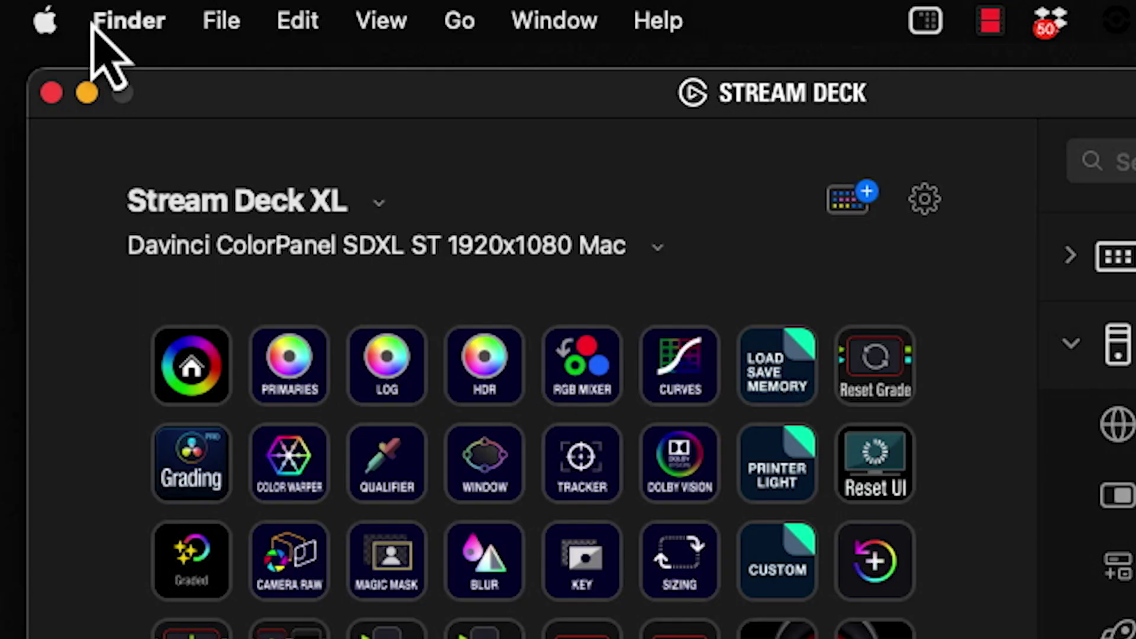
Check the display resolution in the Mac's system information.
left_click(45, 22)
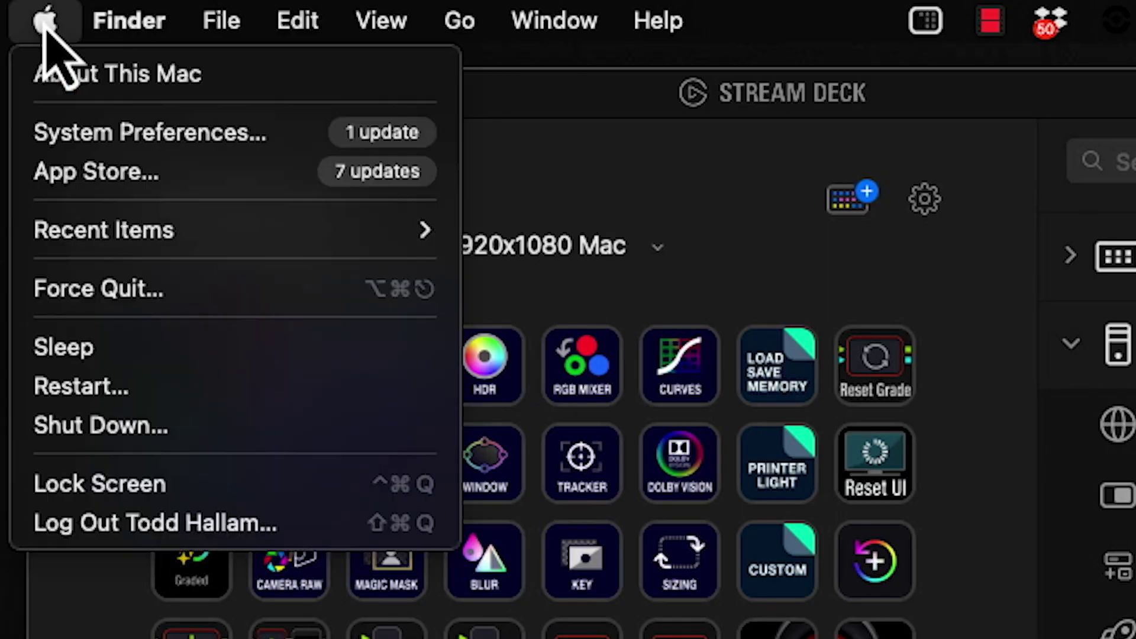
left_click(51, 70)
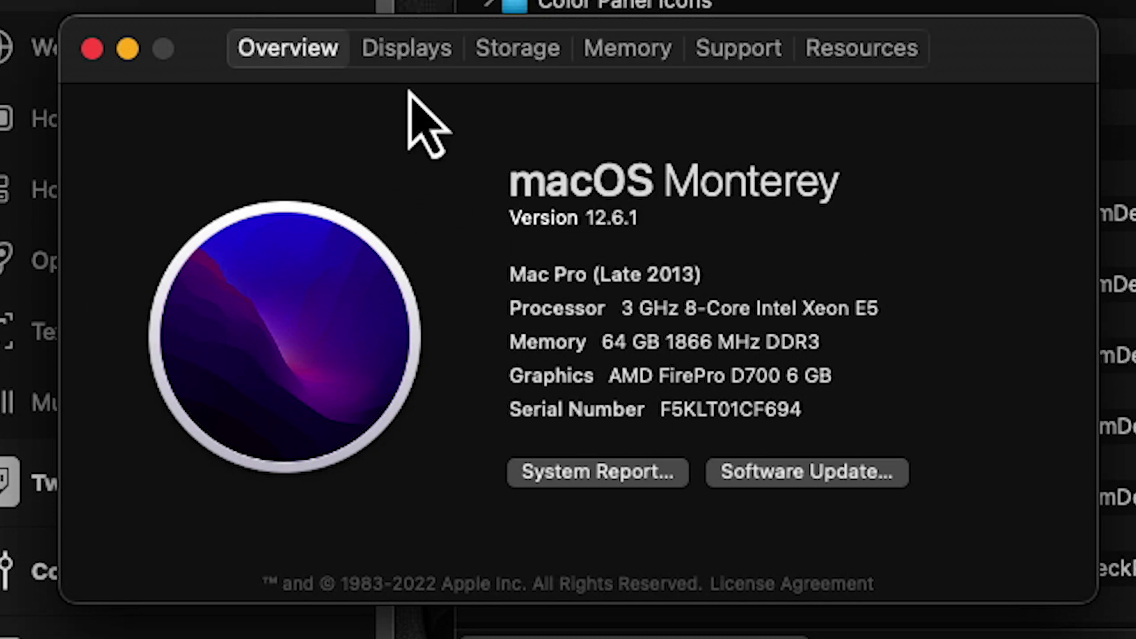
left_click(407, 50)
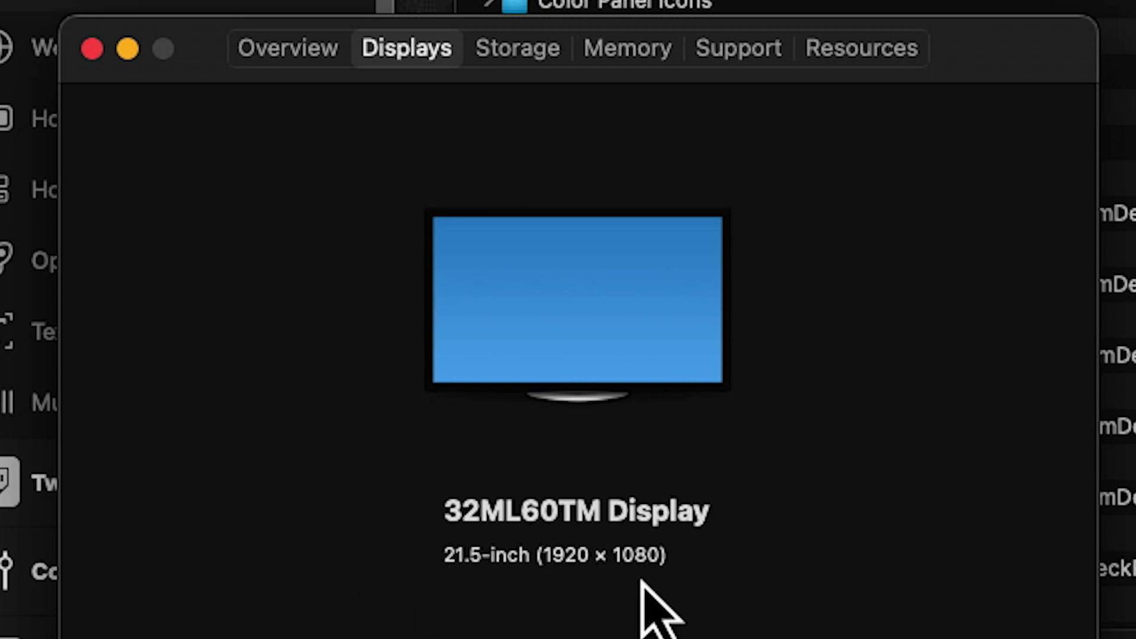
left_click(92, 48)
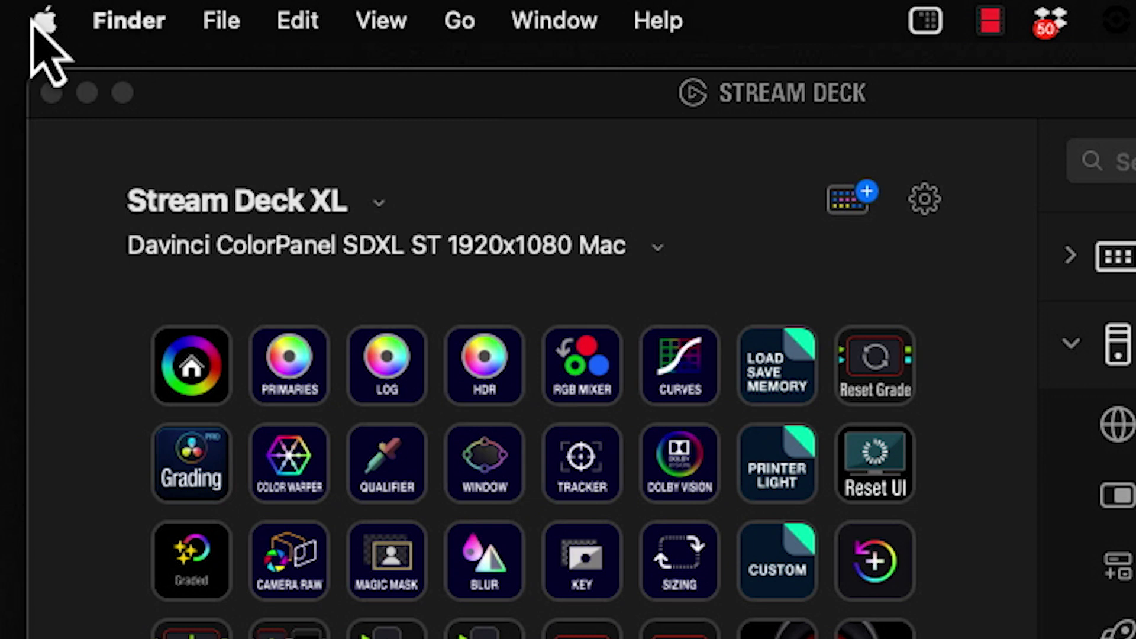
Choose Scaled resolution in the Mac's Displays preferences, and open the individual display settings on the two-monitor Mac.
left_click(35, 21)
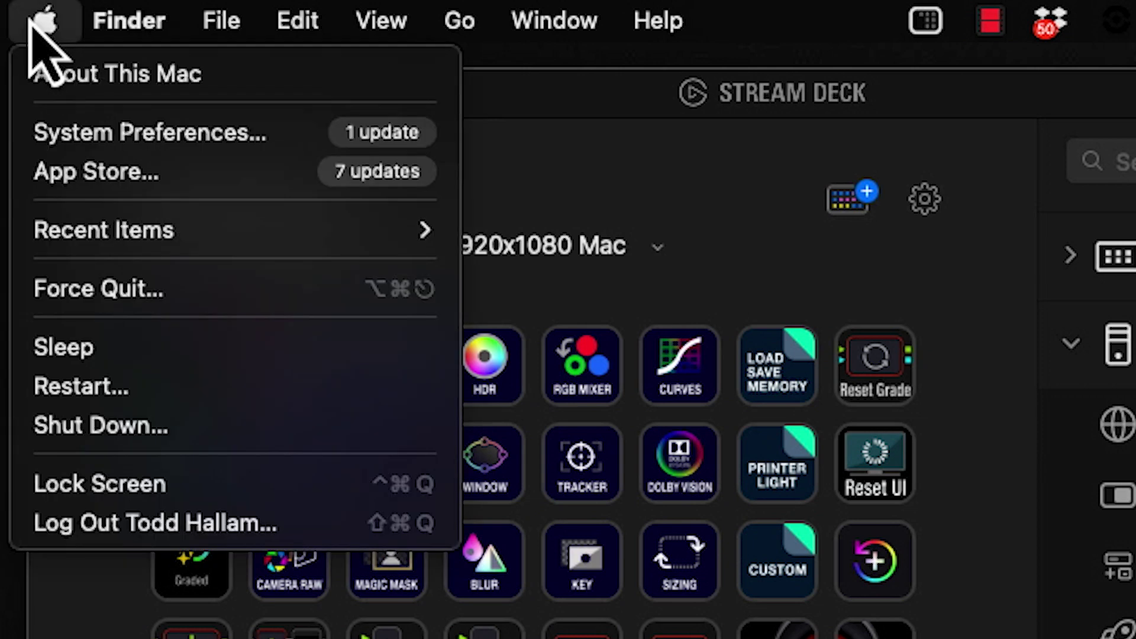
left_click(136, 132)
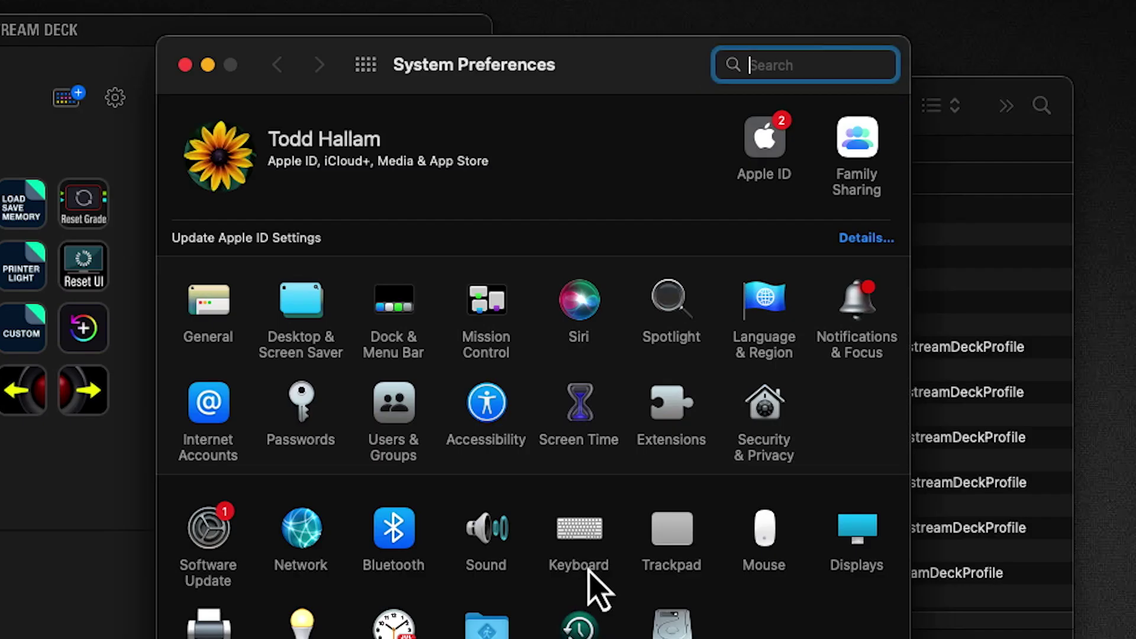
left_click(859, 566)
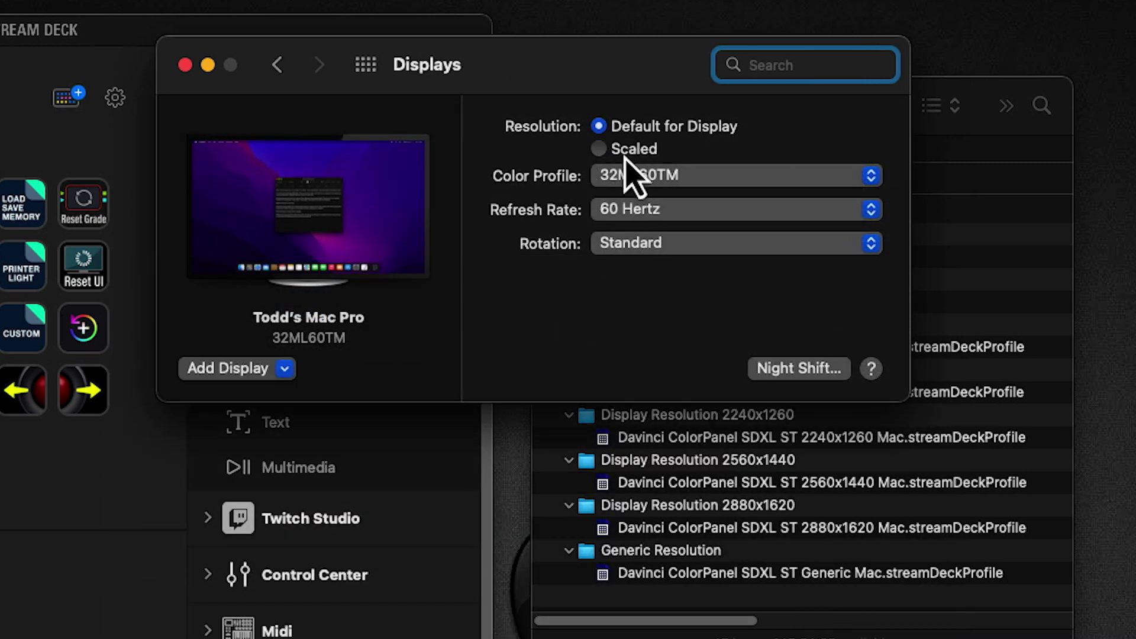
left_click(598, 150)
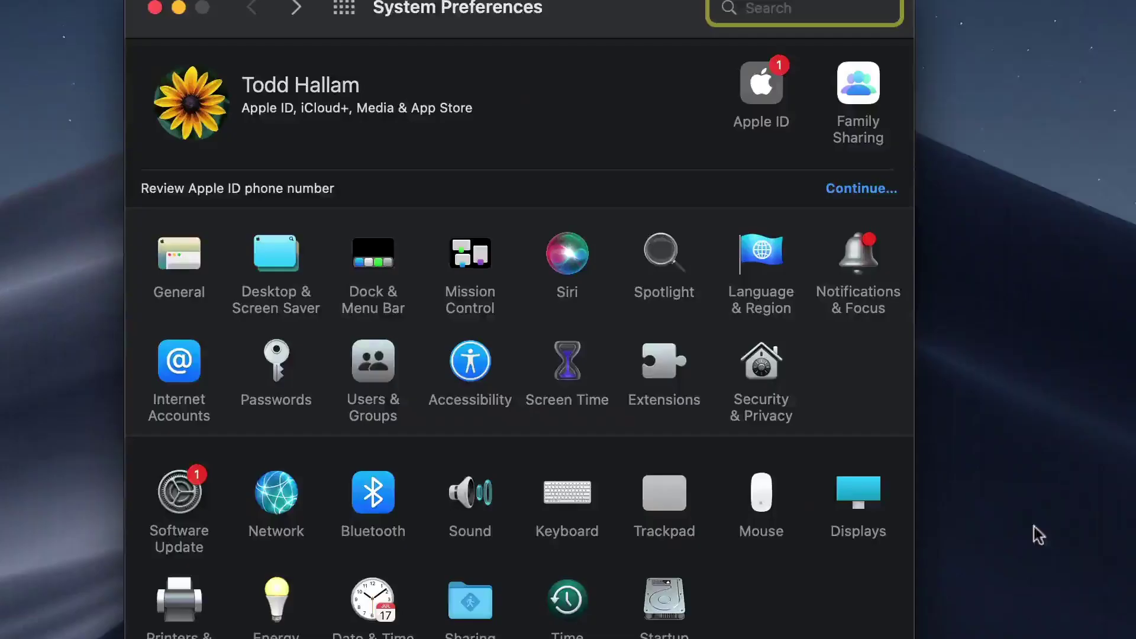
left_click(859, 502)
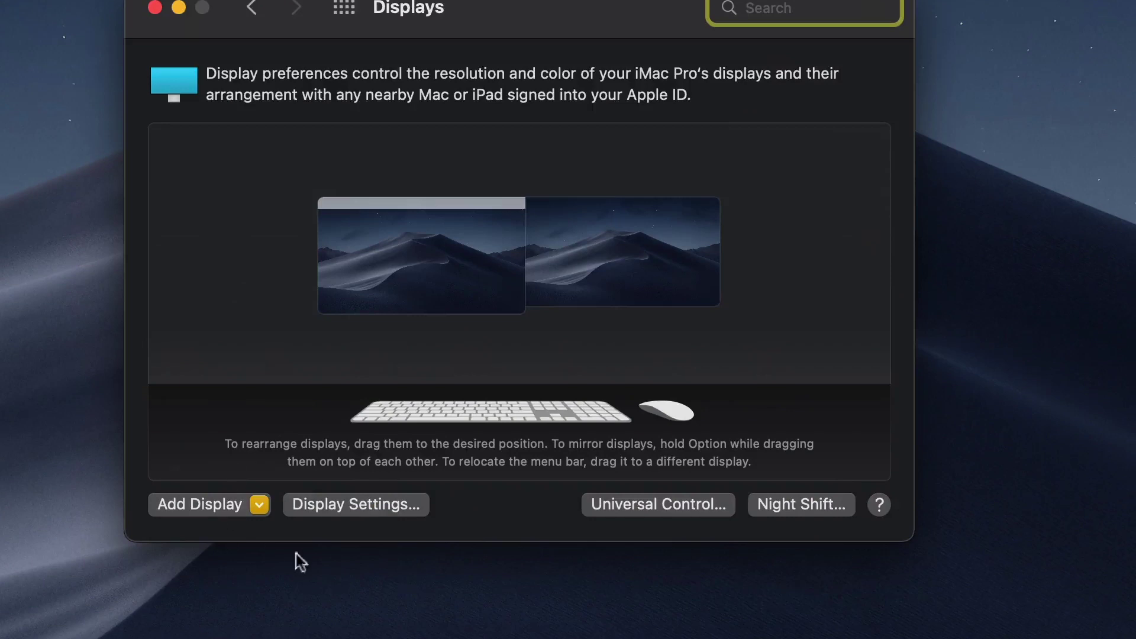
left_click(325, 512)
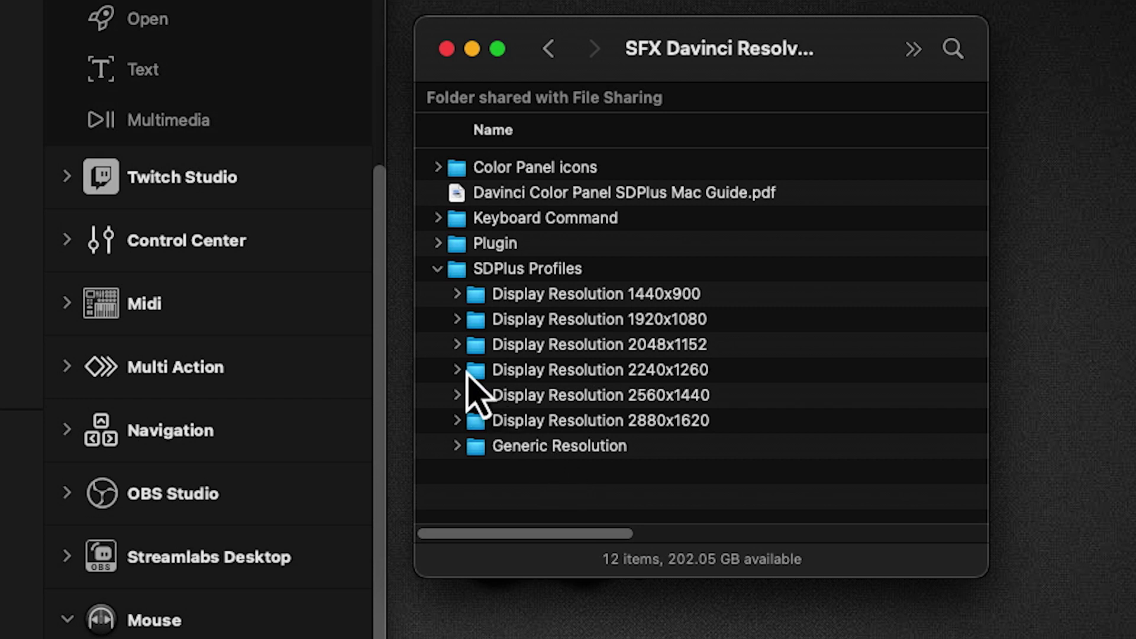
Examine the profile files in the 1920x1080, 1440x900 and 2048x1152 display resolution folders.
left_click(457, 320)
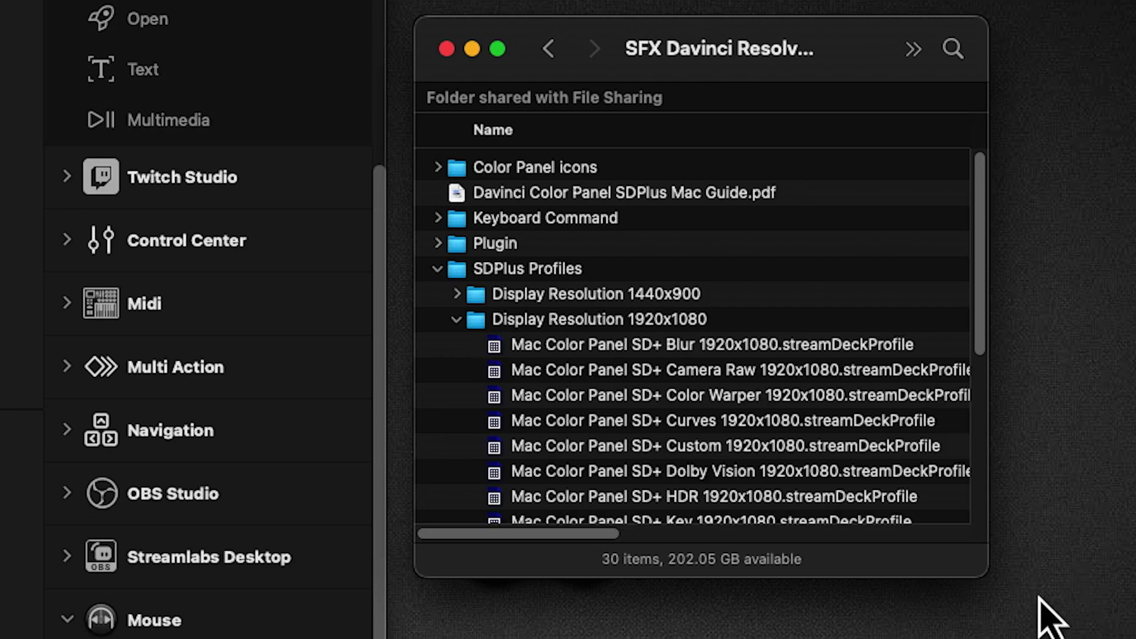
left_click_drag(984, 575, 984, 638)
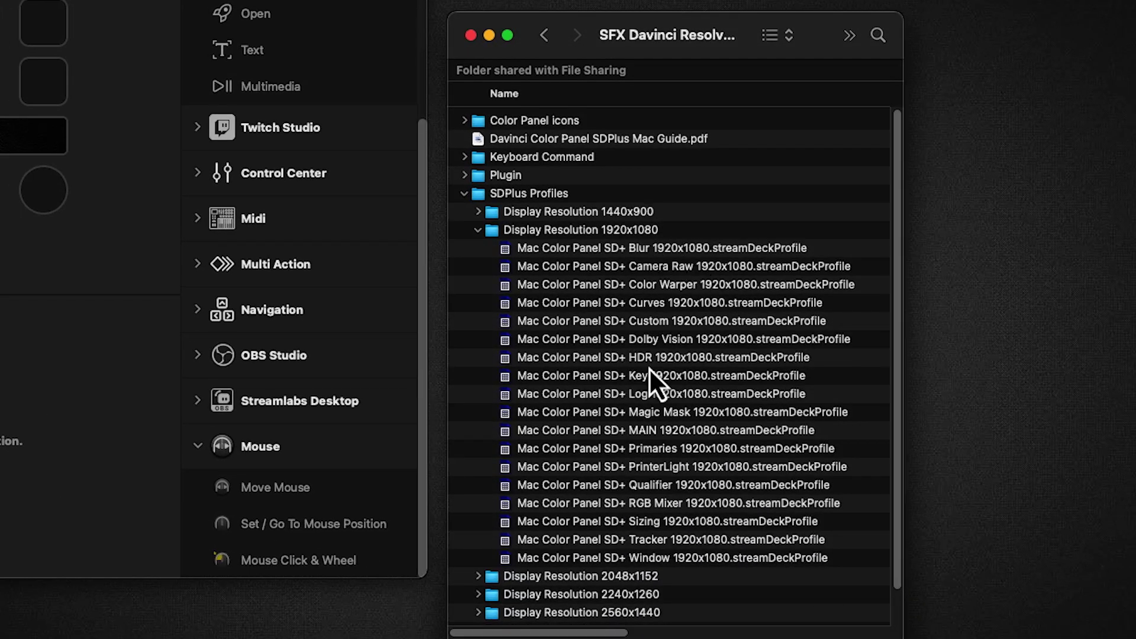
left_click(478, 230)
left_click(477, 213)
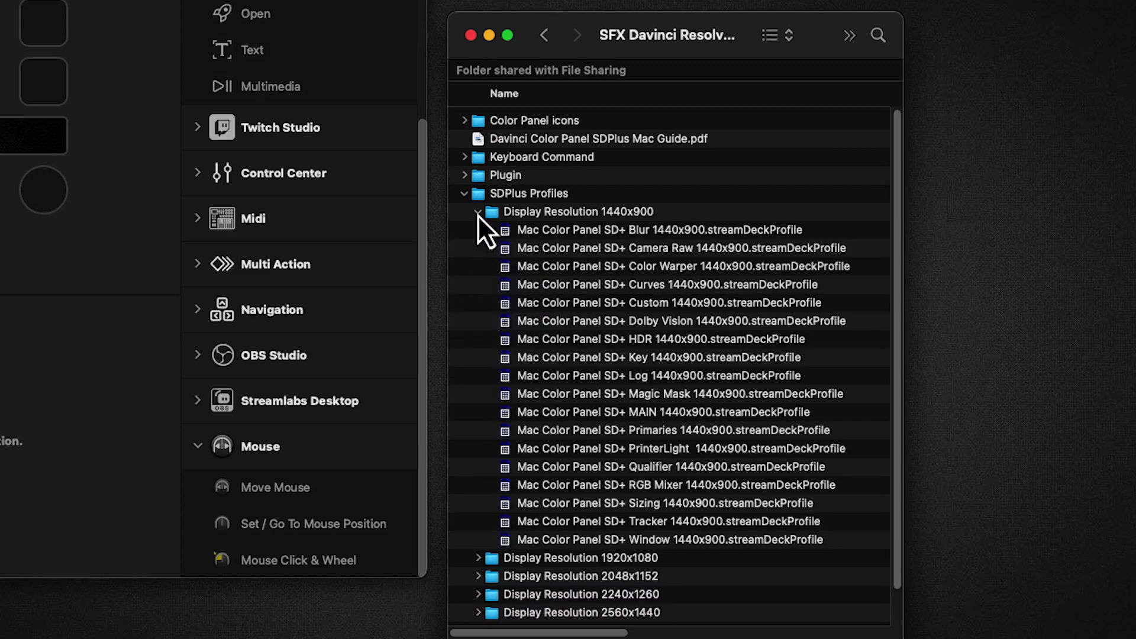
left_click(477, 213)
left_click(478, 248)
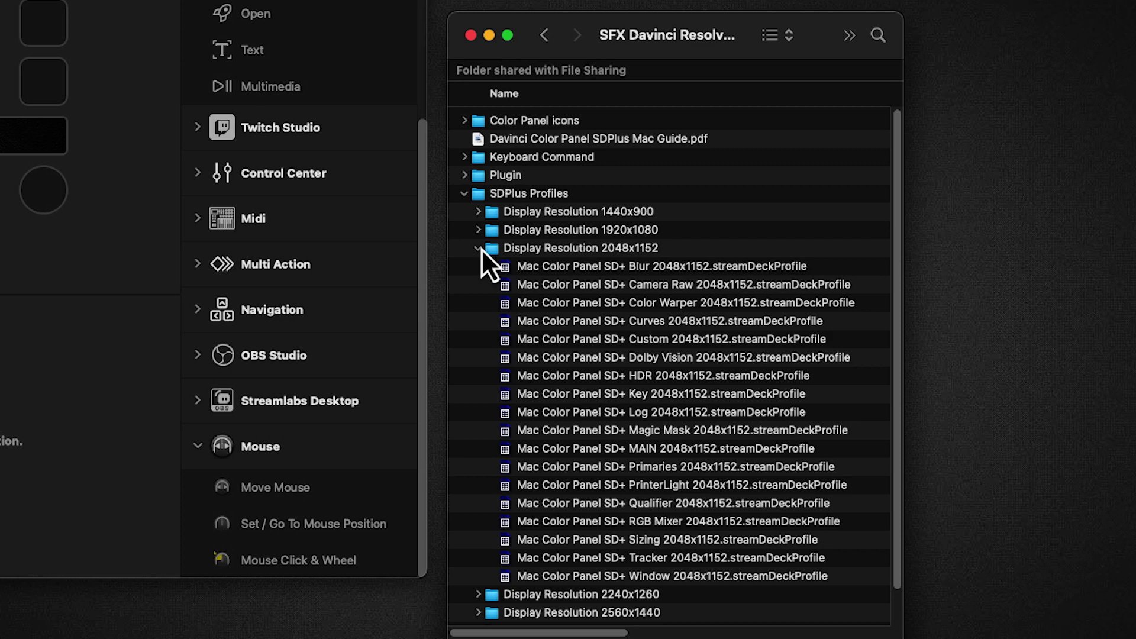
left_click(480, 248)
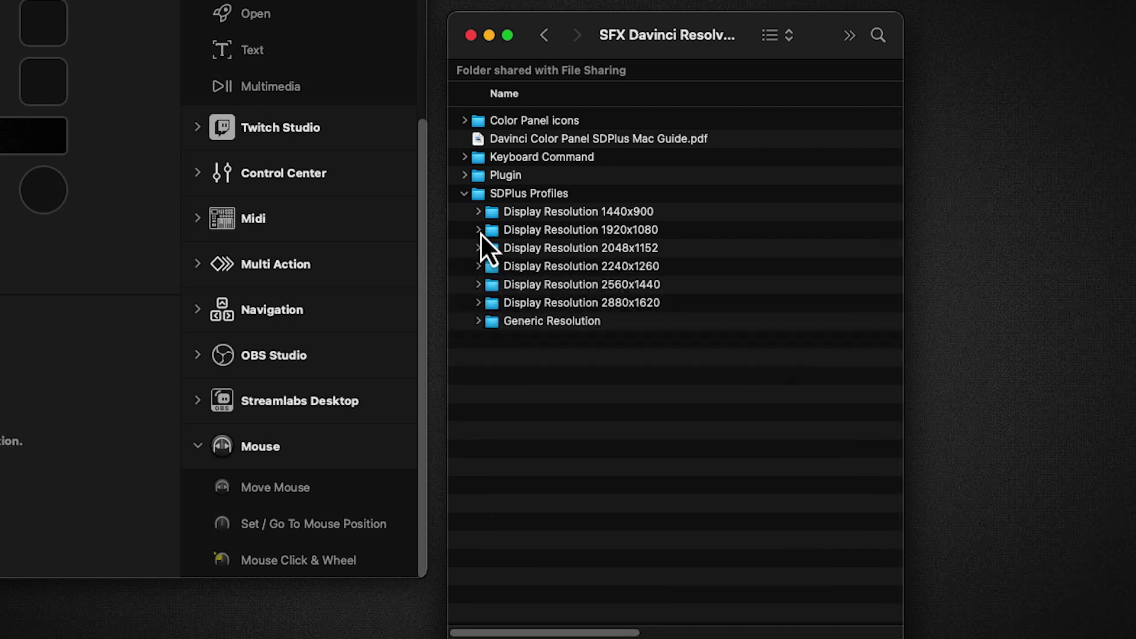
Import all Mac Color Panel SD+ profiles, from Blur to Window, from the Display Resolution 1920x1080 folder into Stream Deck.
left_click(479, 231)
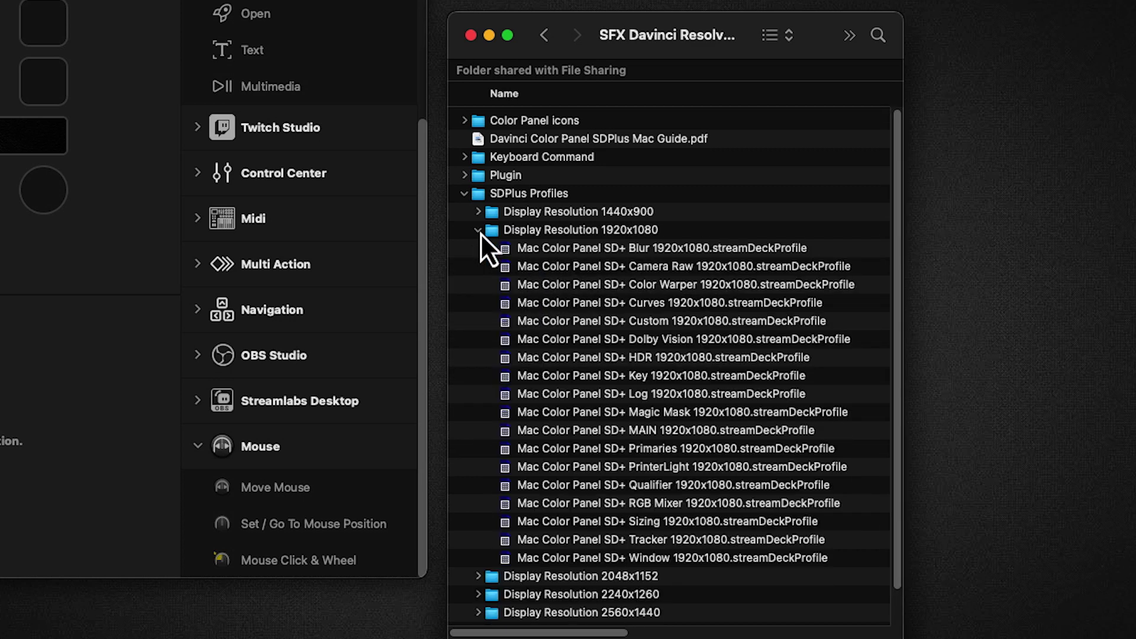
left_click(641, 249)
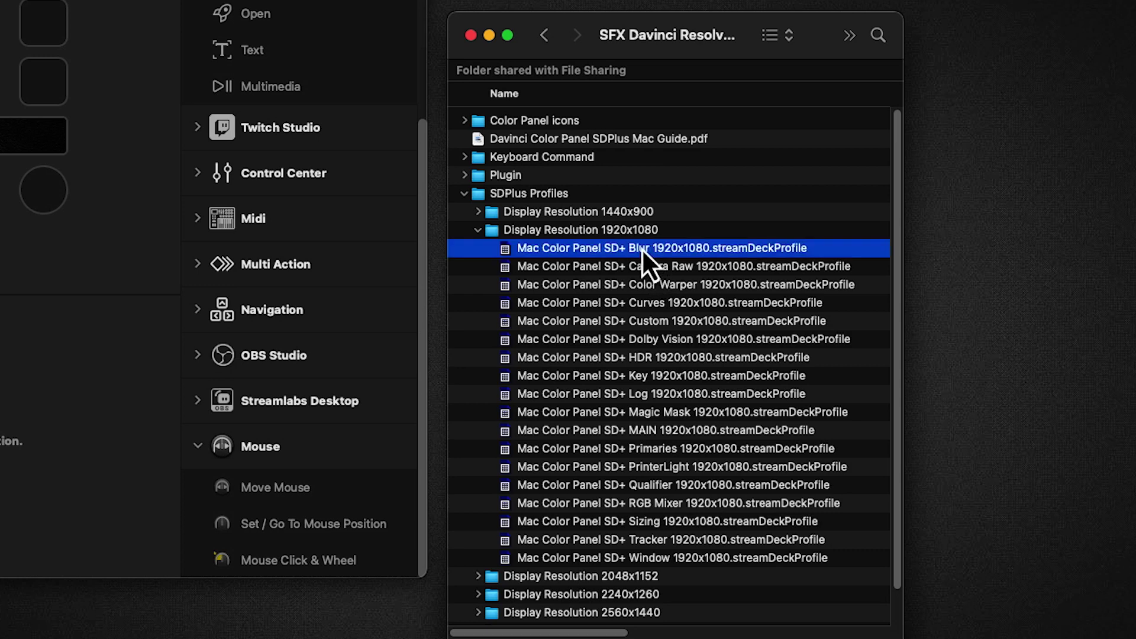
left_click(622, 562, "shift")
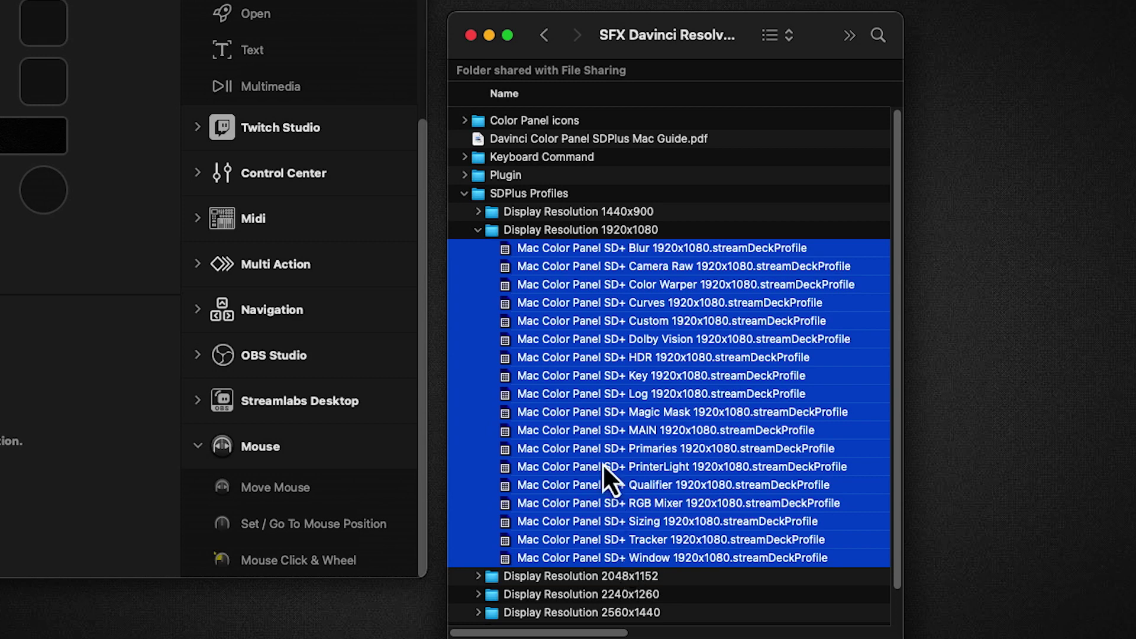
double_click(502, 250)
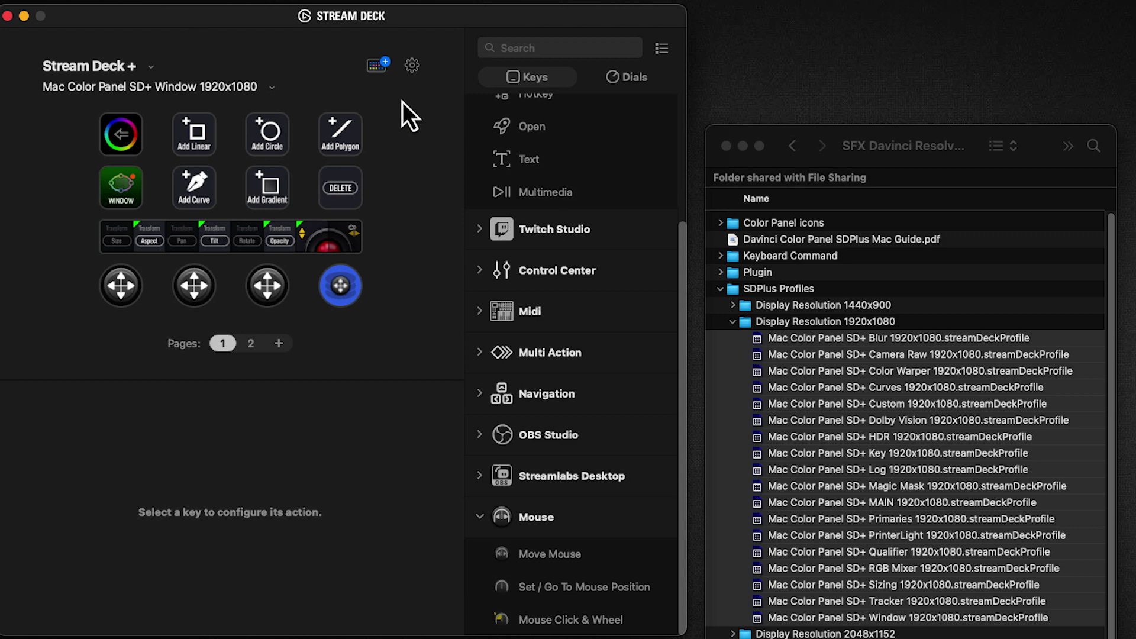
Review the Stream Deck + profile list in the preferences for the Mac Color Panel SD+ profiles, selecting the Blur one.
left_click(411, 70)
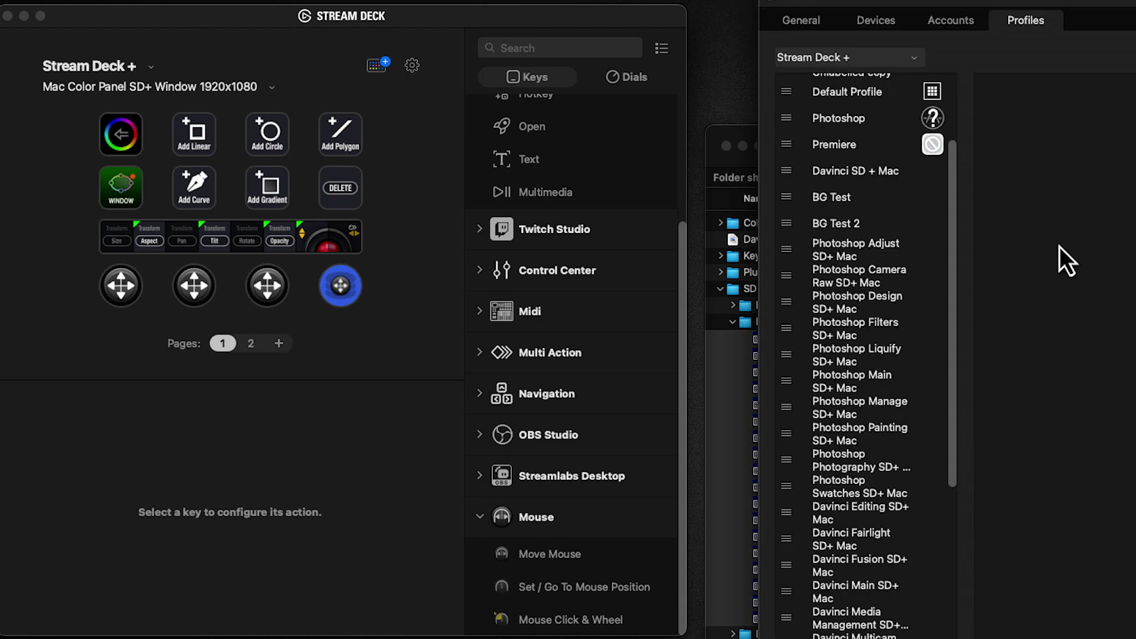
left_click_drag(953, 195, 947, 455)
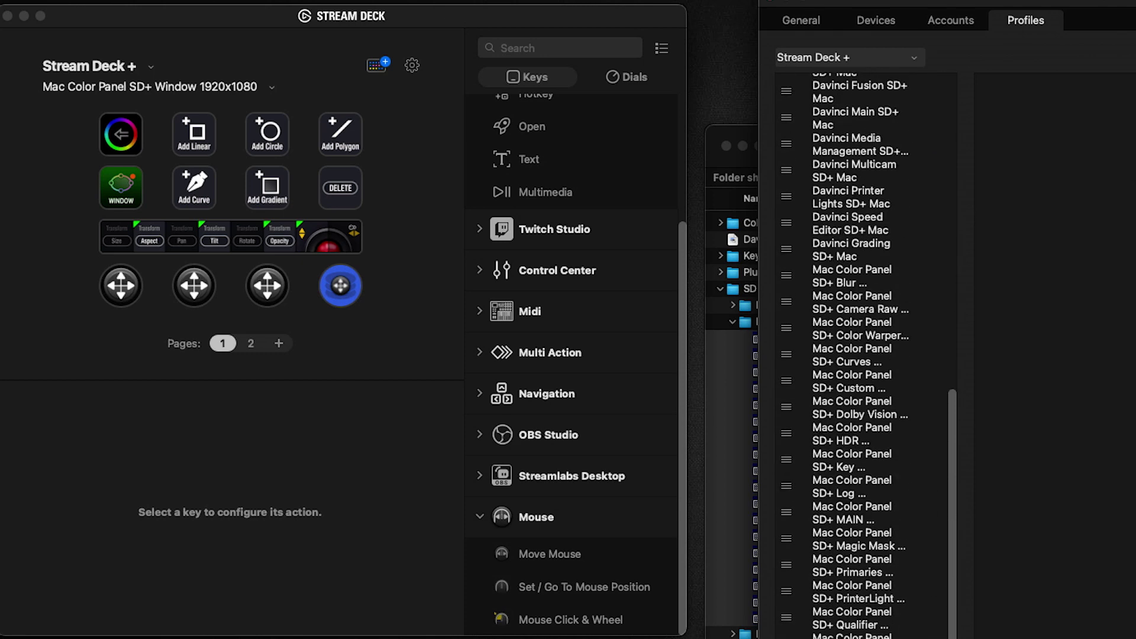
left_click(878, 271)
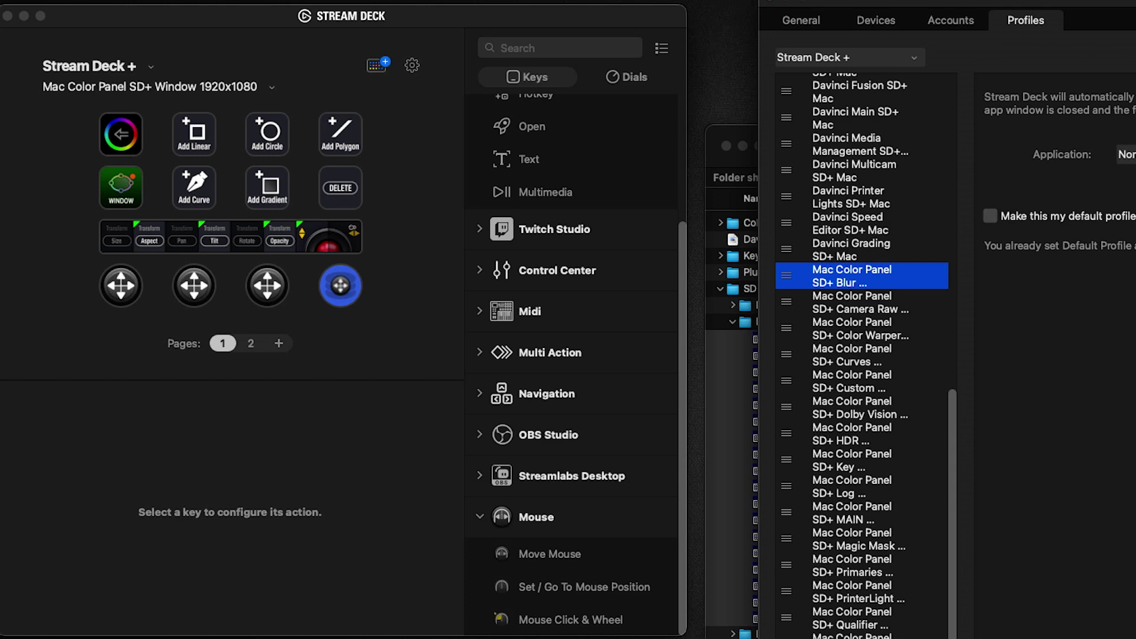
key("super+w")
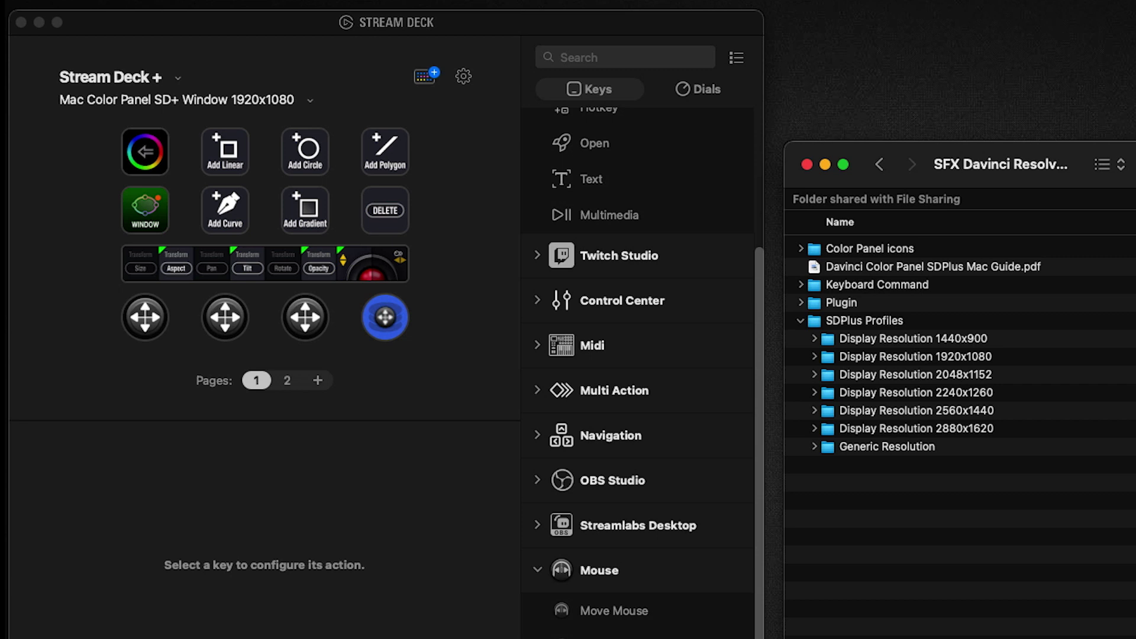
left_click(367, 107)
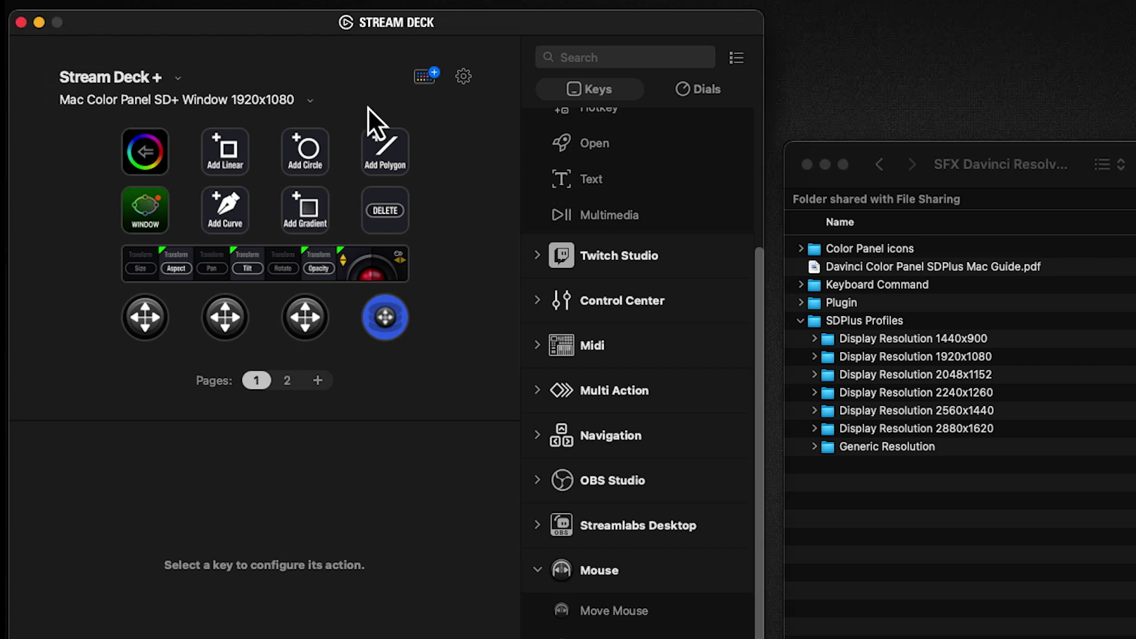
Open the Mac Color Panel SD+ MAIN 1920x1080 profile and set its Primaries key to switch to Mac Color Panel SD+ Primaries 1920x1080.
left_click(251, 98)
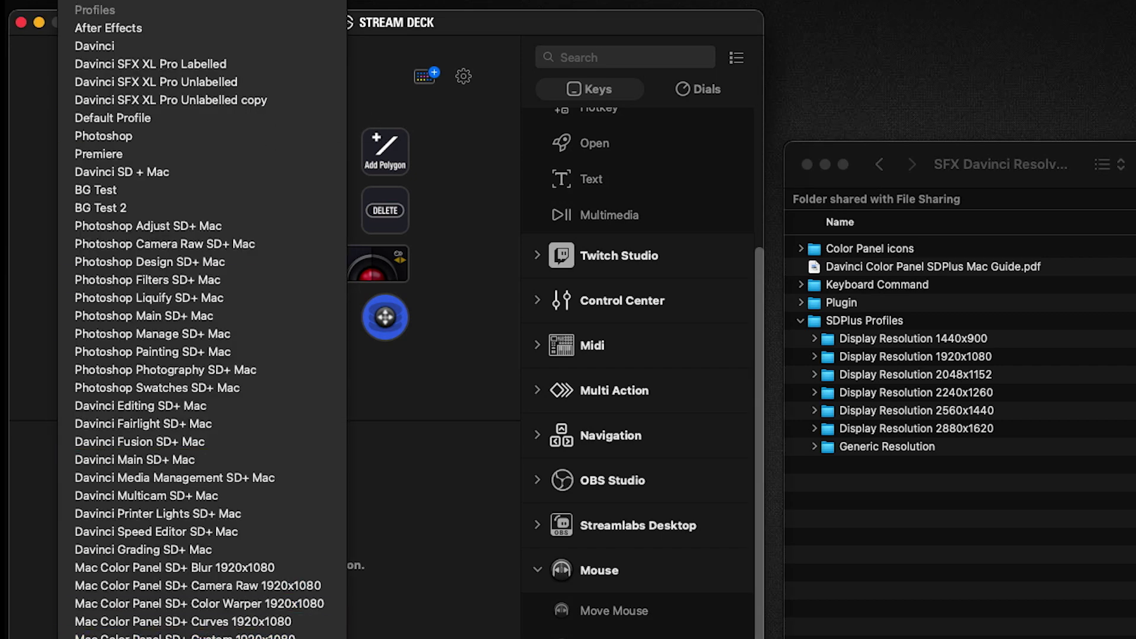
left_click(195, 637)
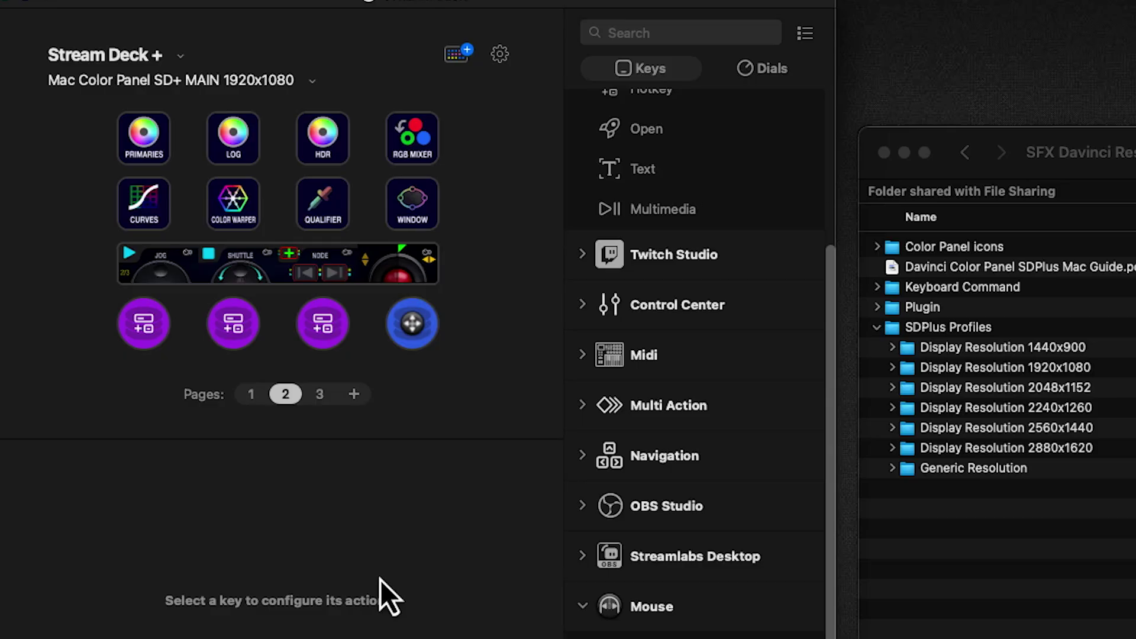
left_click(150, 136)
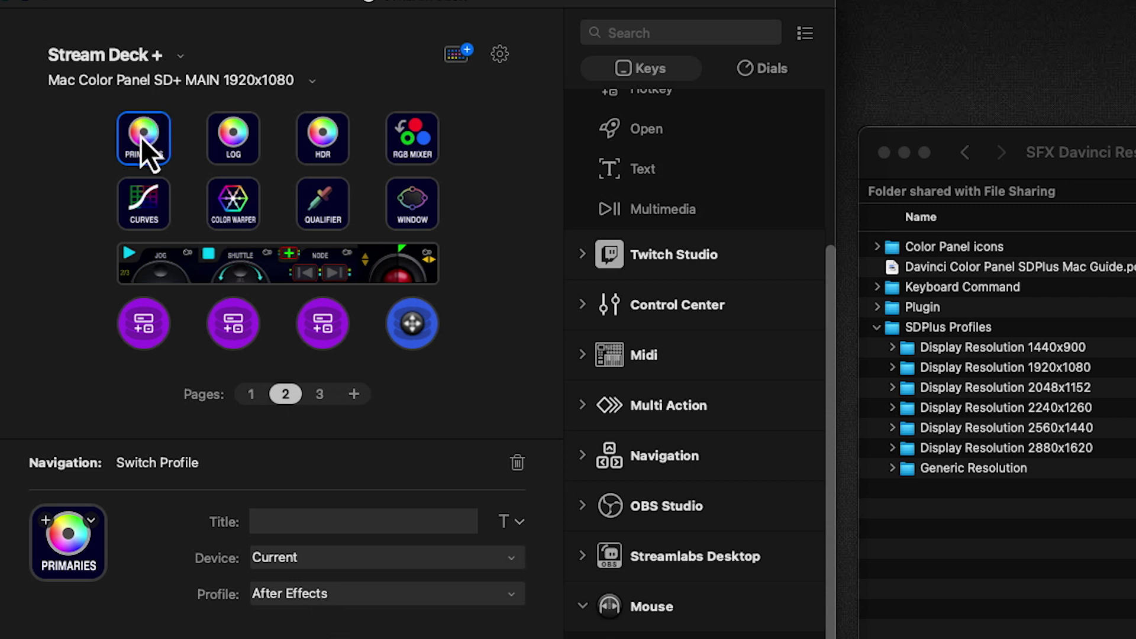
left_click(426, 594)
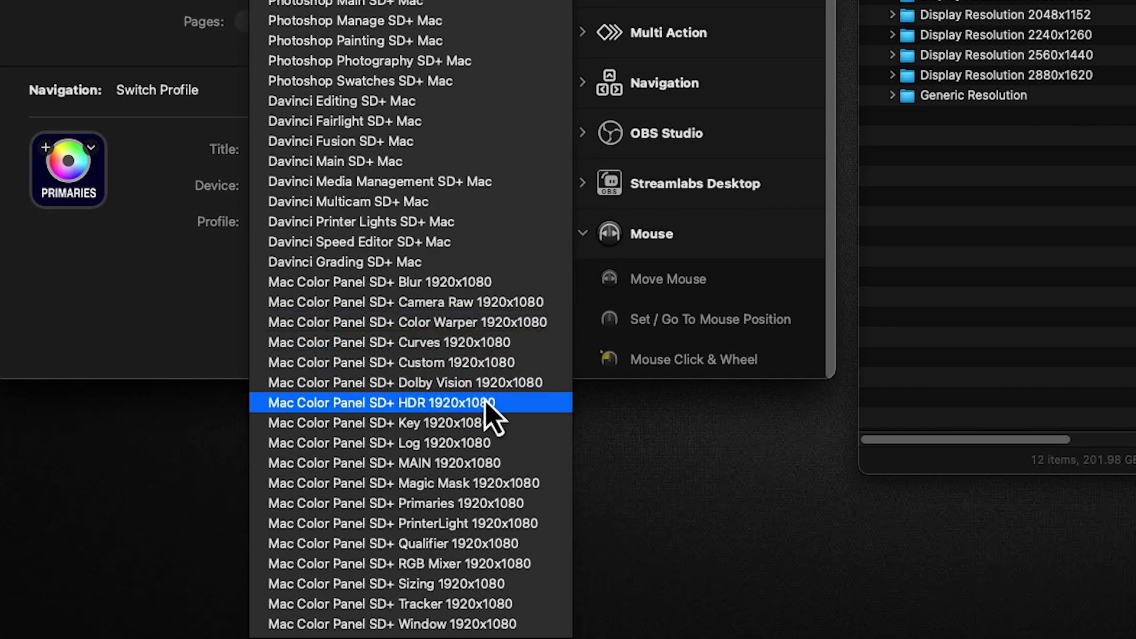
left_click(495, 503)
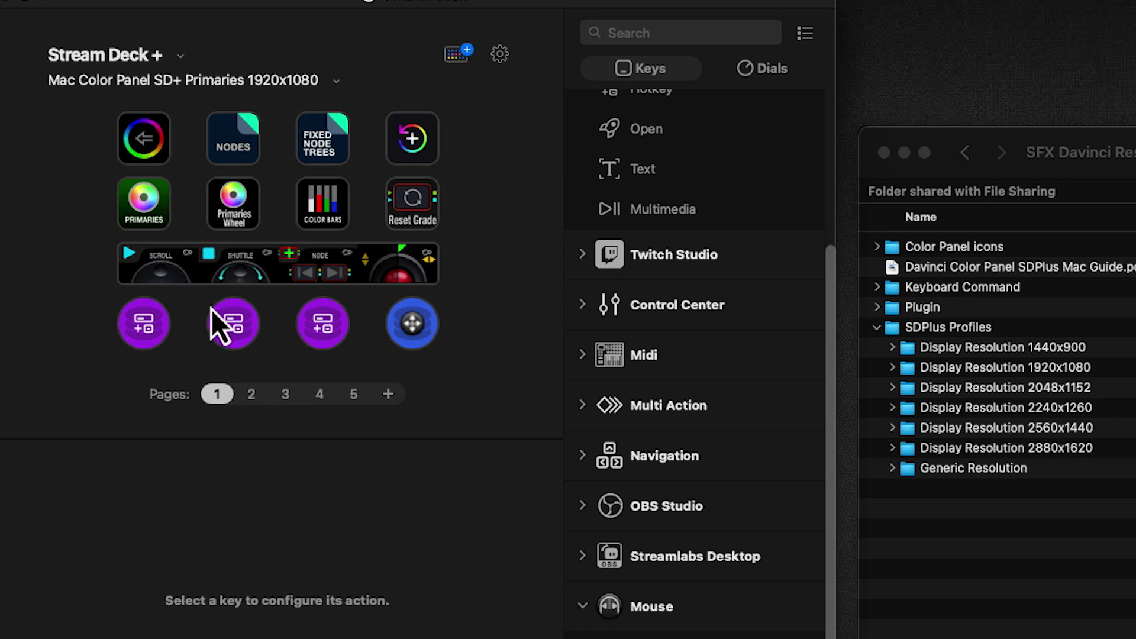
Set the Primaries profile's back key to switch to page 2 of Mac Color Panel SD+ MAIN 1920x1080.
left_click(141, 158)
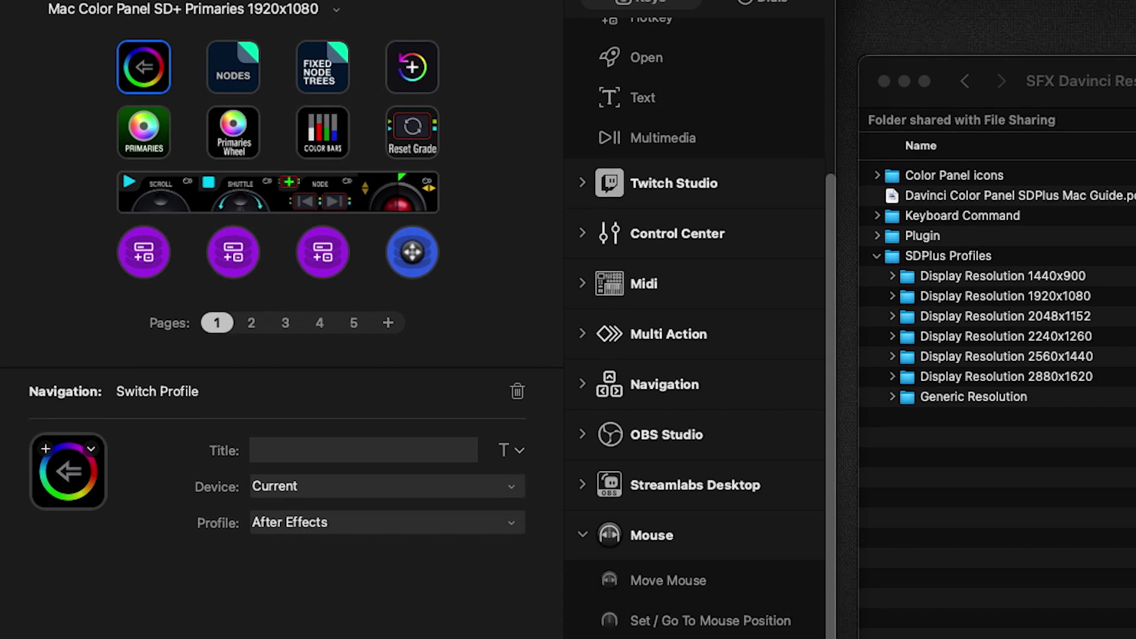
left_click(425, 594)
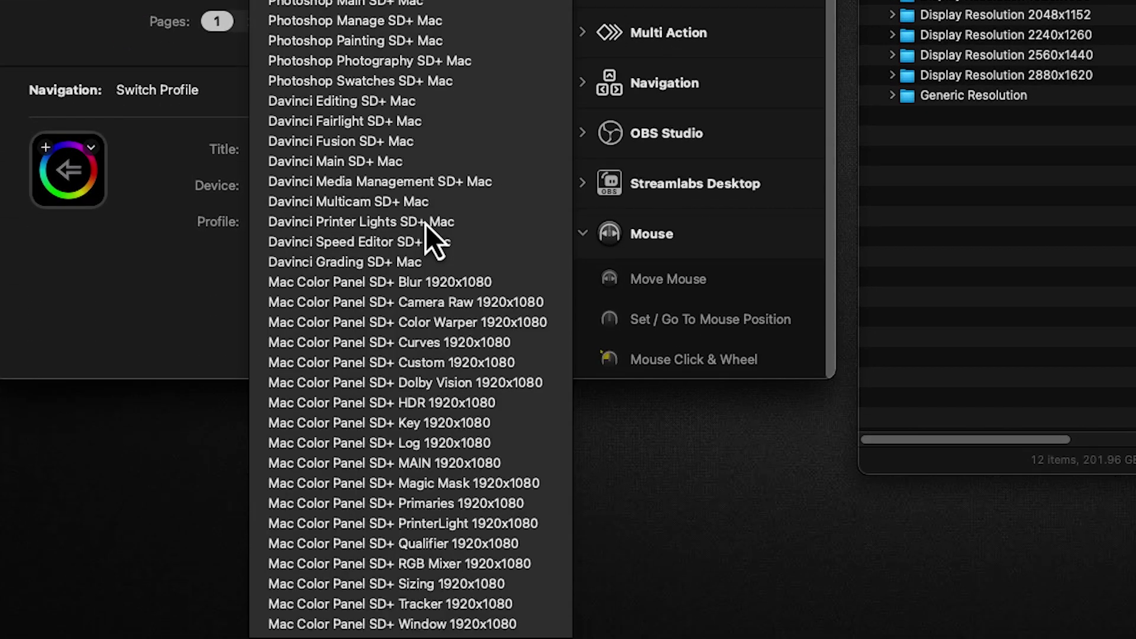
left_click(500, 467)
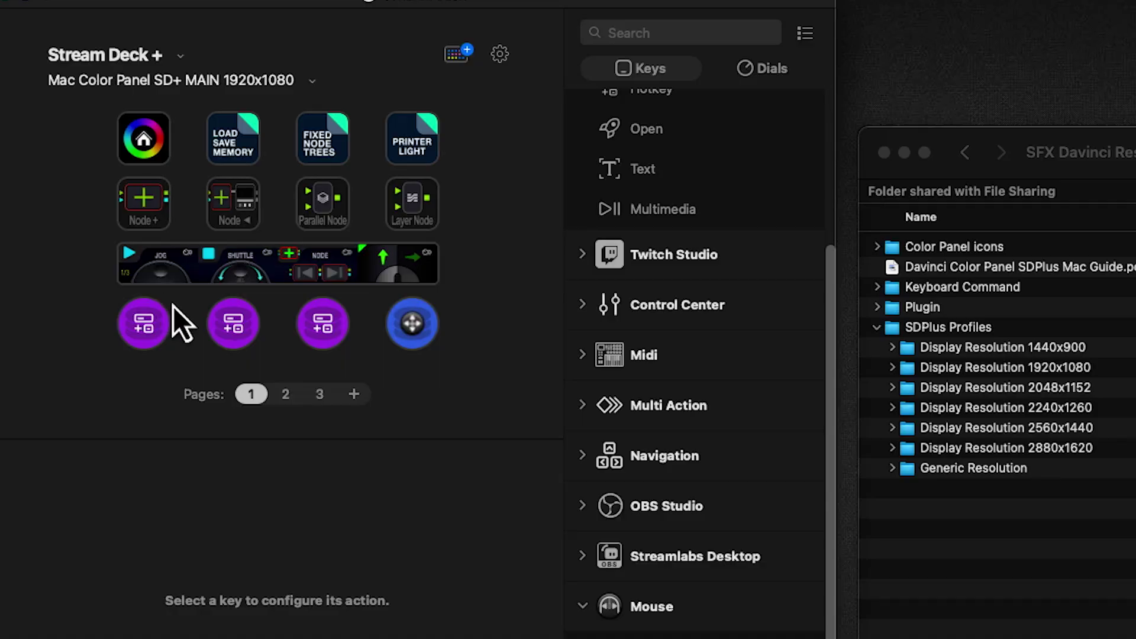
left_click(286, 394)
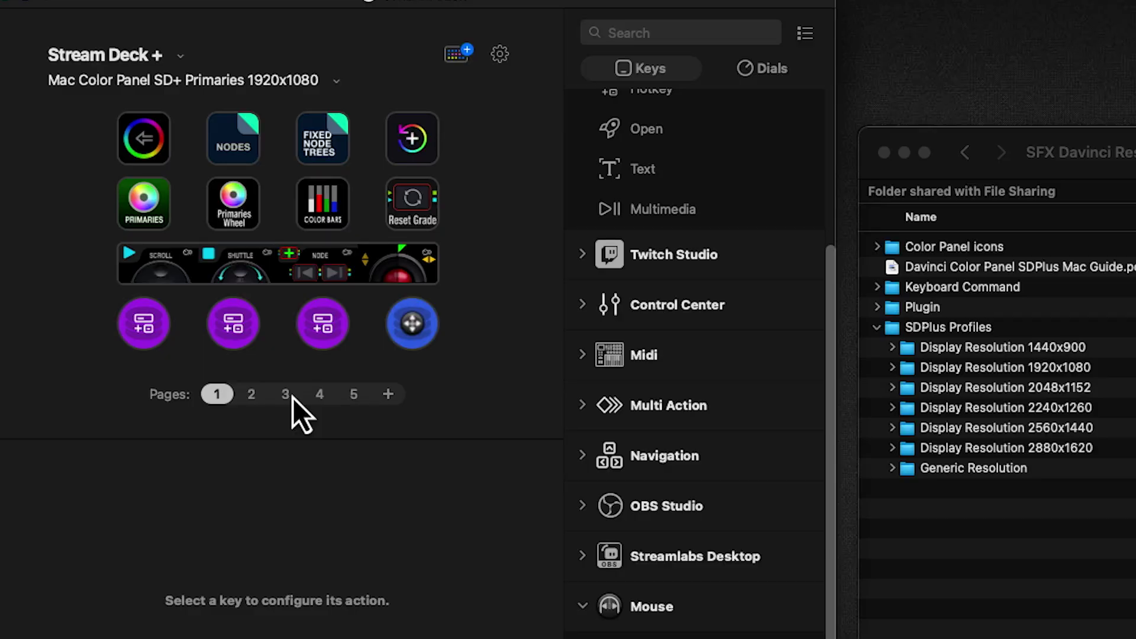
left_click(133, 135)
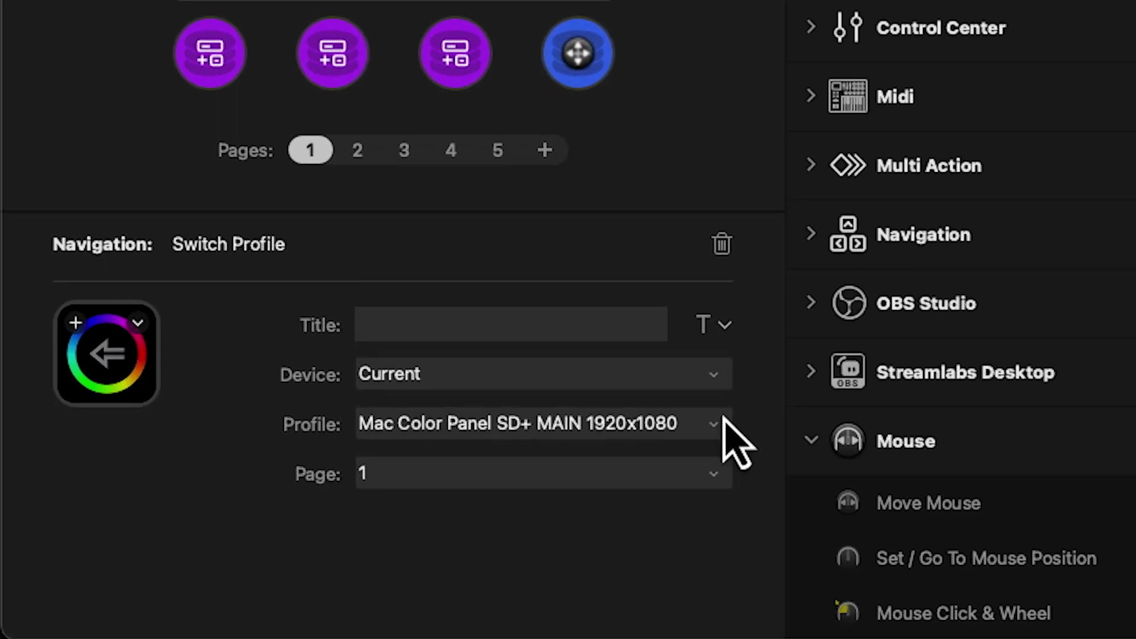
left_click(431, 452)
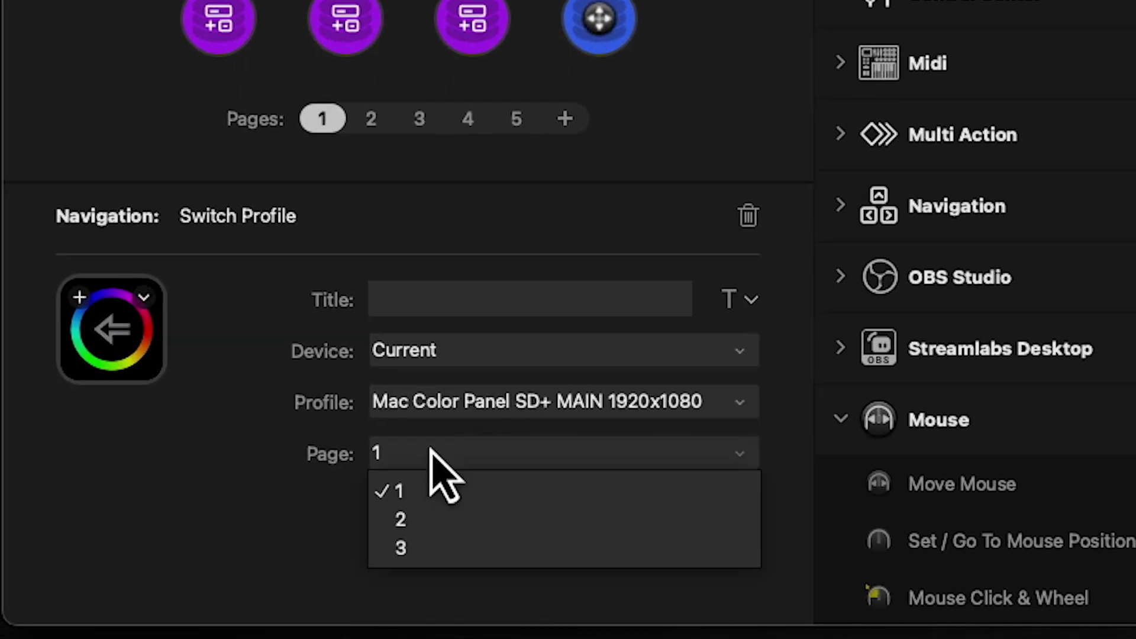
left_click(454, 524)
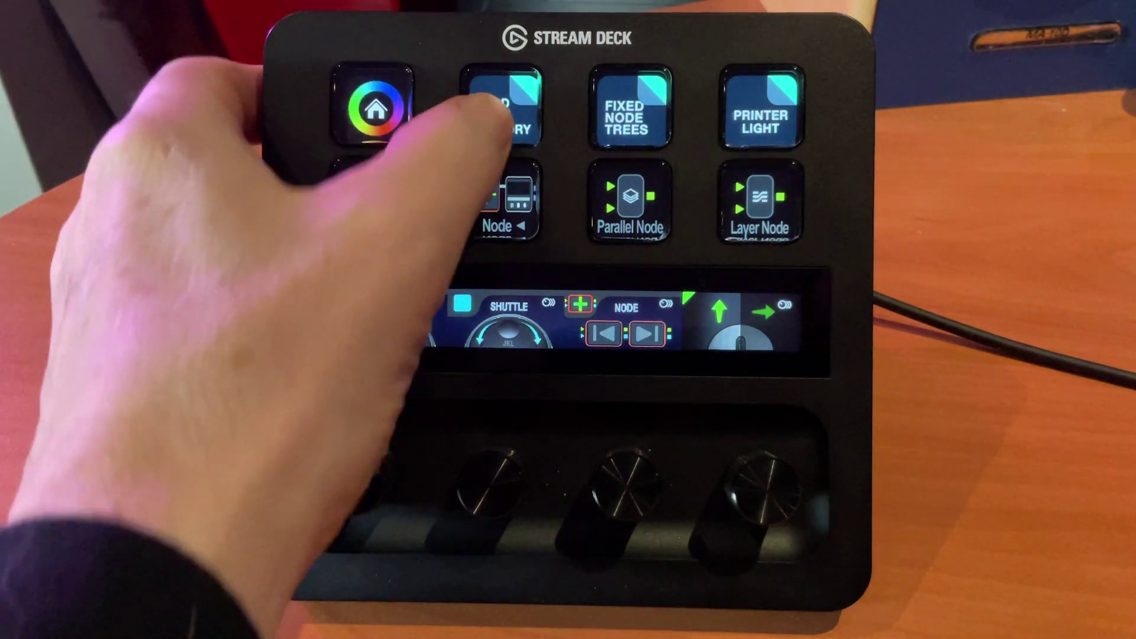
left_click(501, 107)
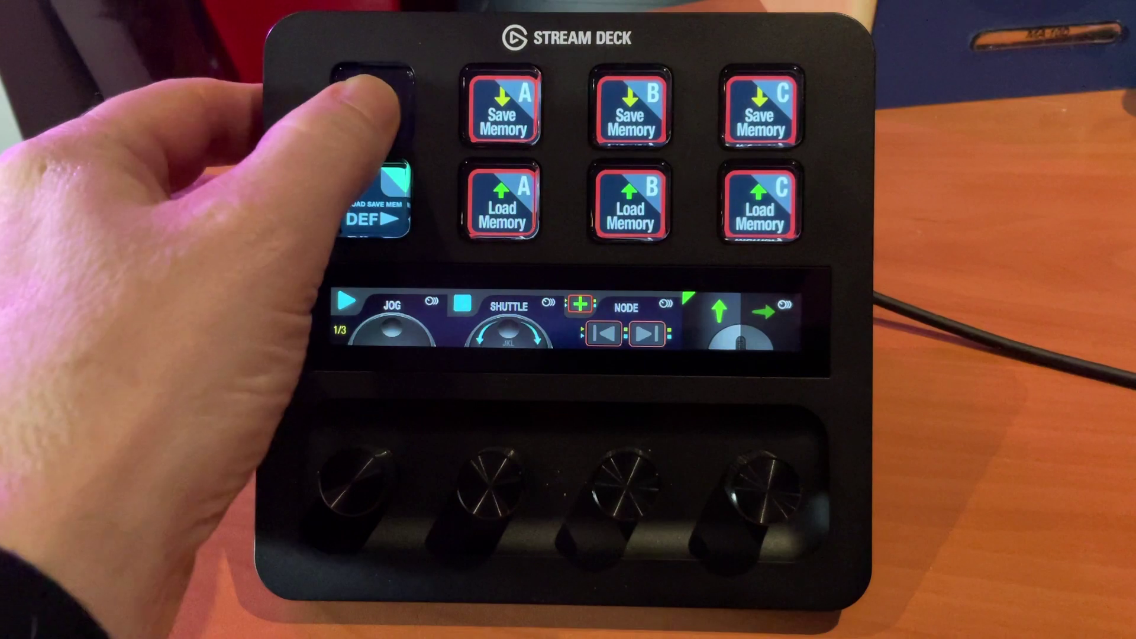
left_click(373, 103)
left_click(629, 110)
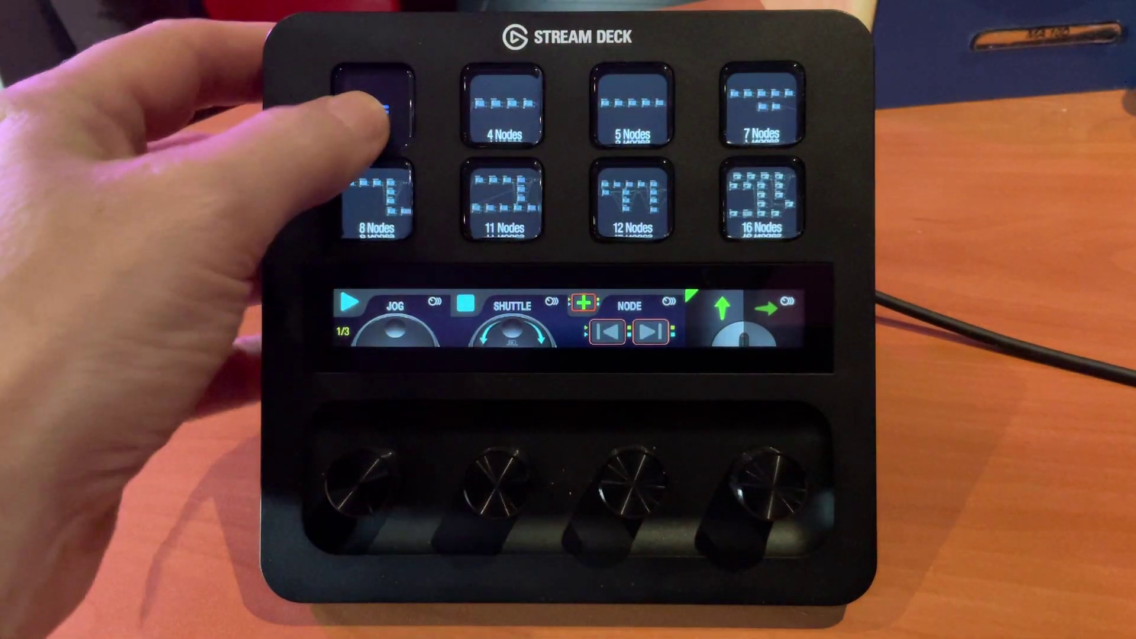
left_click(373, 103)
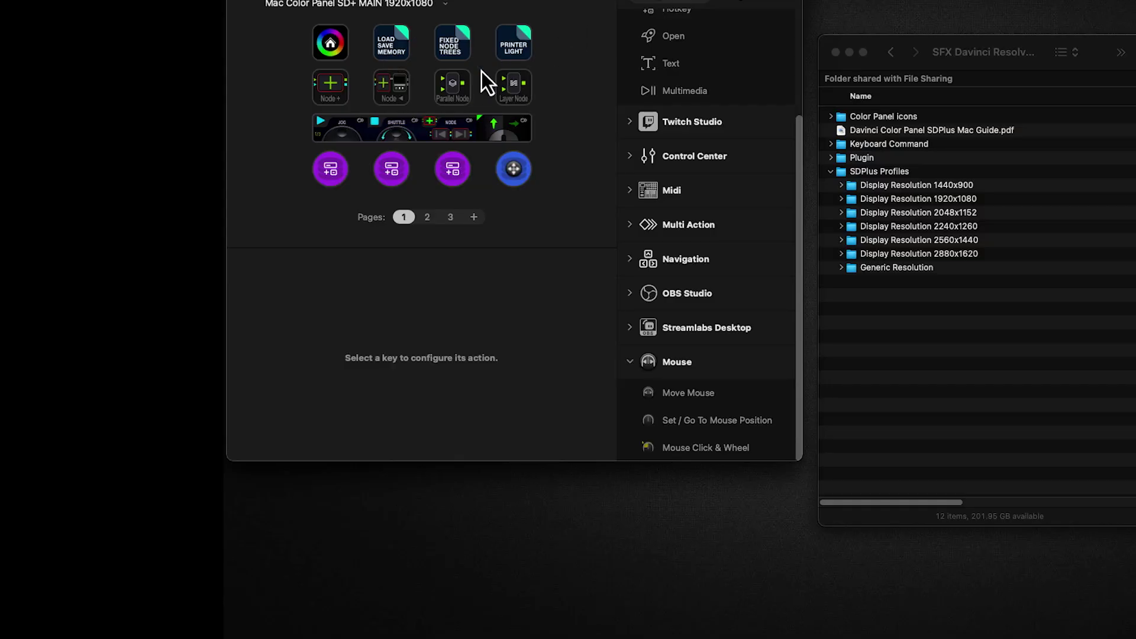
Link the MAIN profile's Printer Light key to Mac Color Panel SD+ PrinterLight 1920x1080, and that profile's back key to Mac Color Panel SD+ MAIN 1920x1080.
left_click(508, 54)
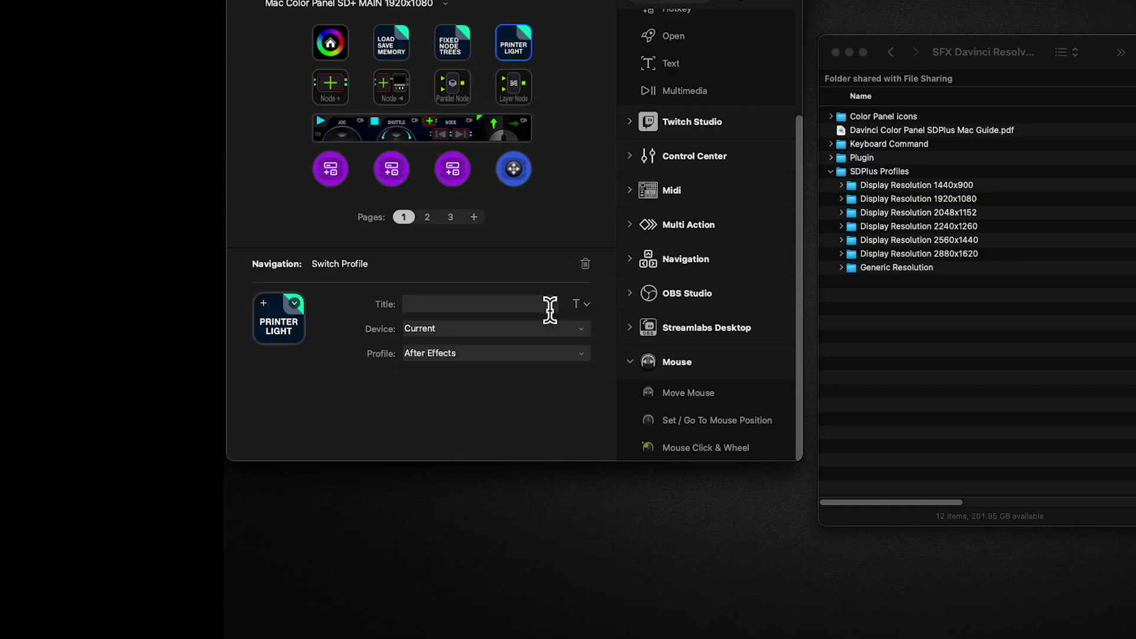
left_click(513, 355)
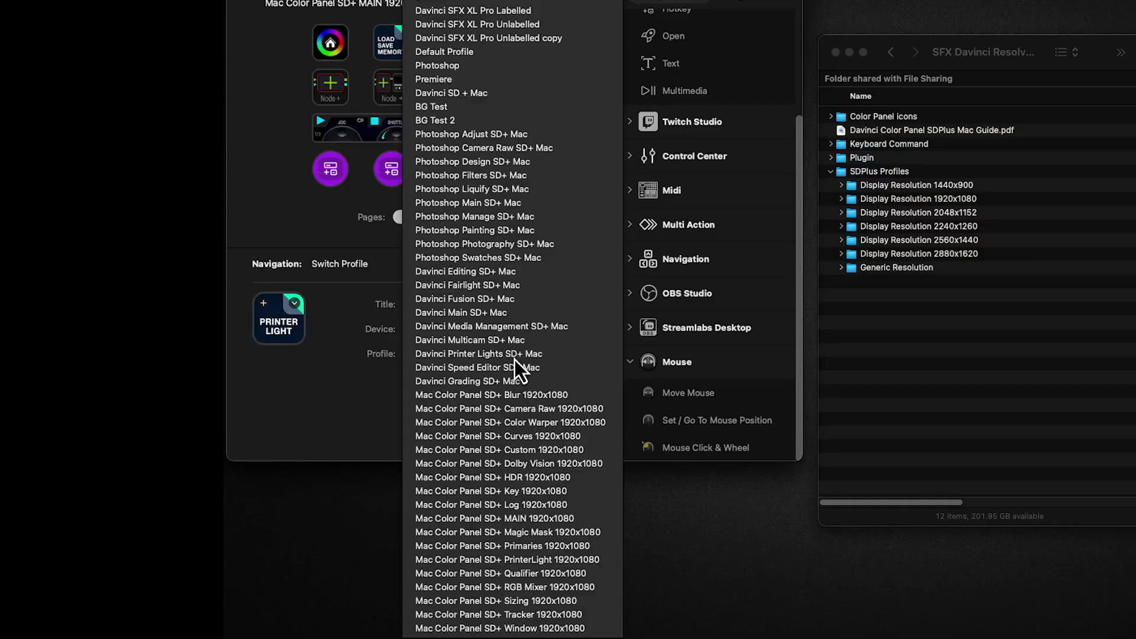
left_click(551, 558)
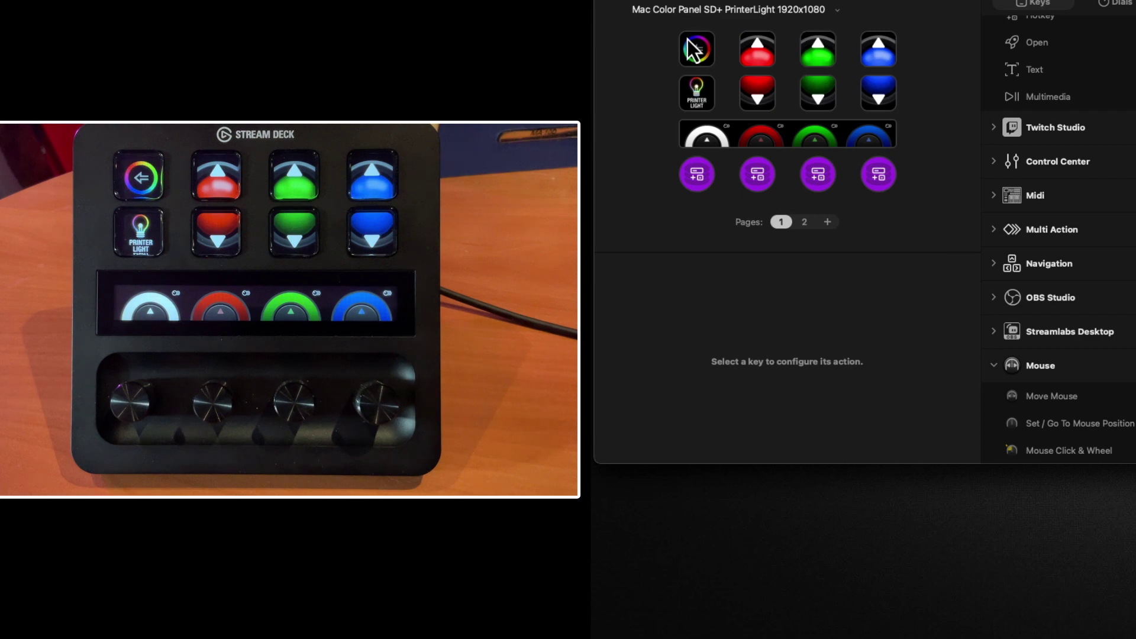
left_click(684, 34)
left_click(820, 360)
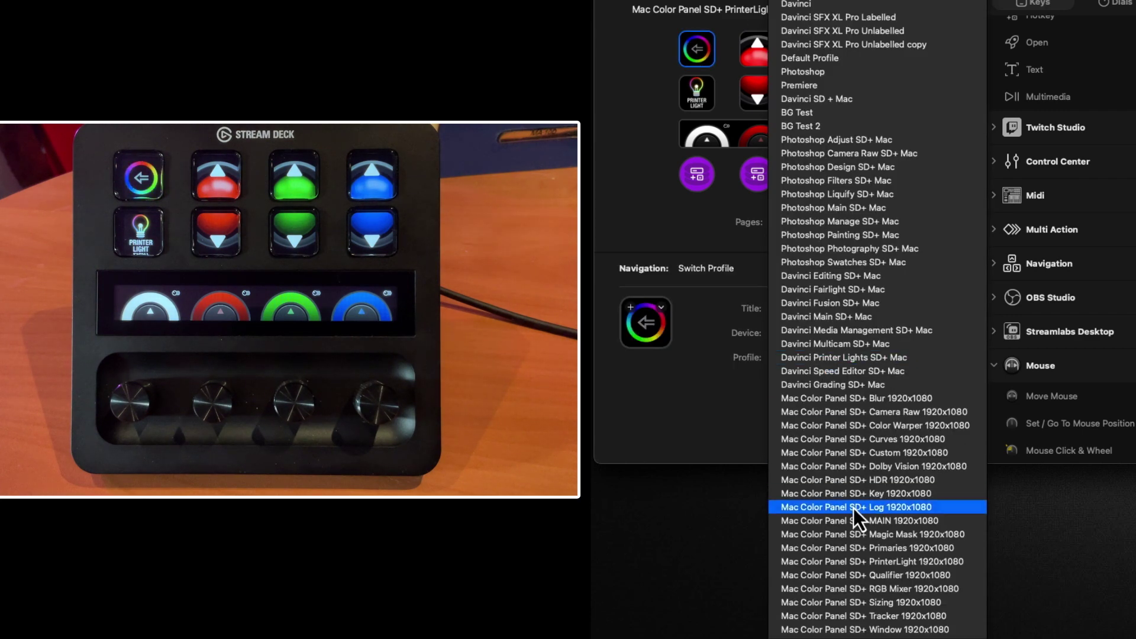
left_click(855, 522)
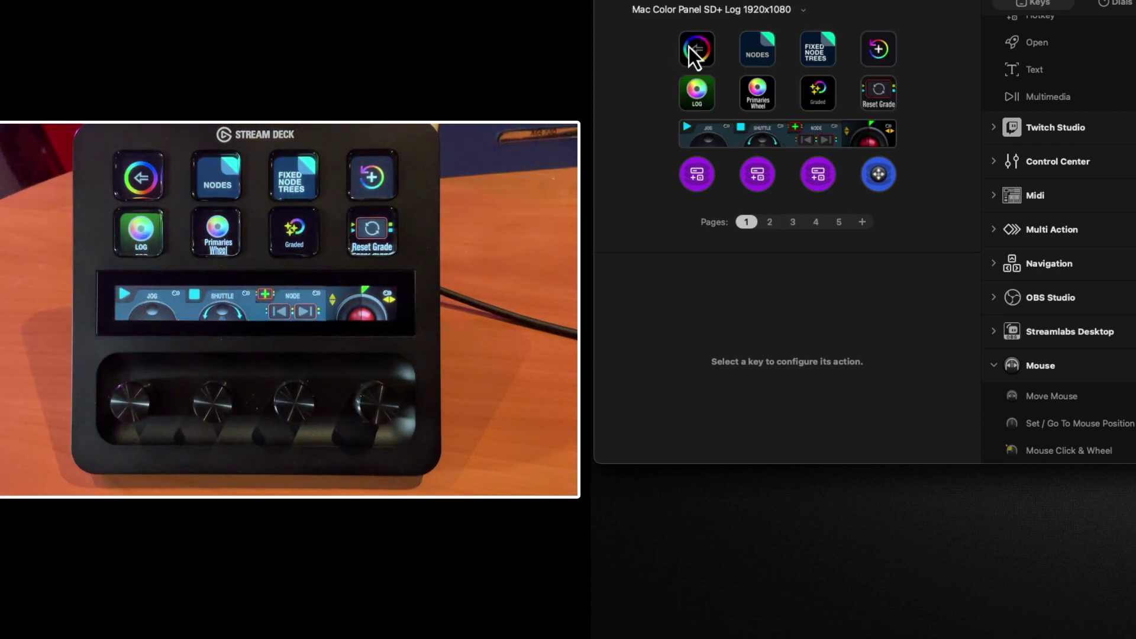
Set the Log profile's back key to switch to page 2 of Mac Color Panel SD+ MAIN 1920x1080.
left_click(691, 51)
left_click(864, 355)
left_click(943, 523)
left_click(830, 382)
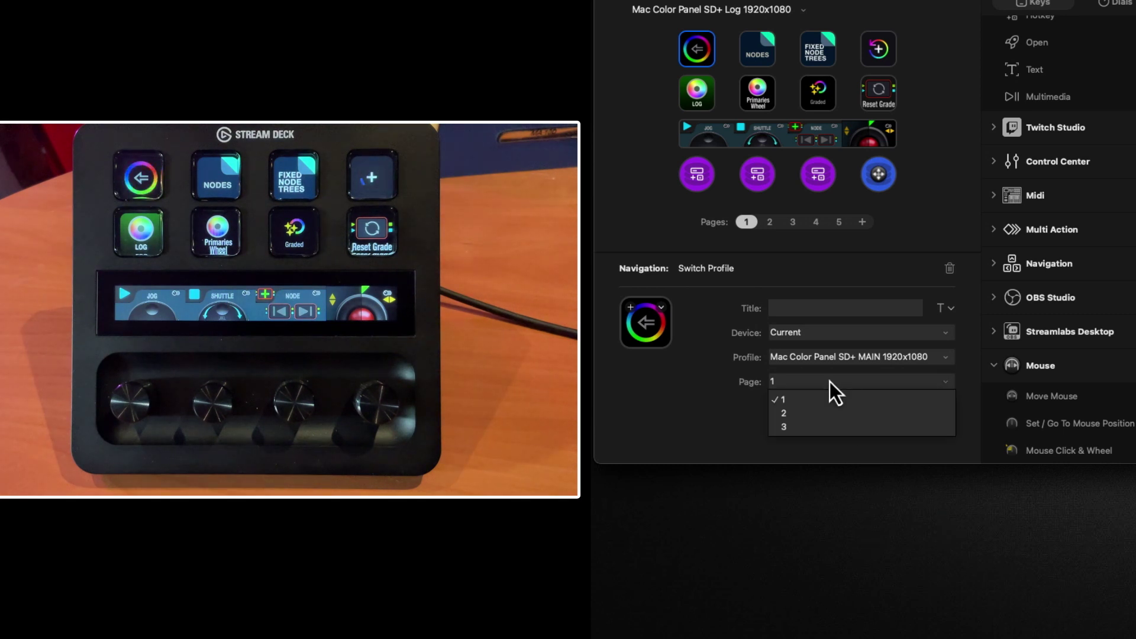
left_click(823, 414)
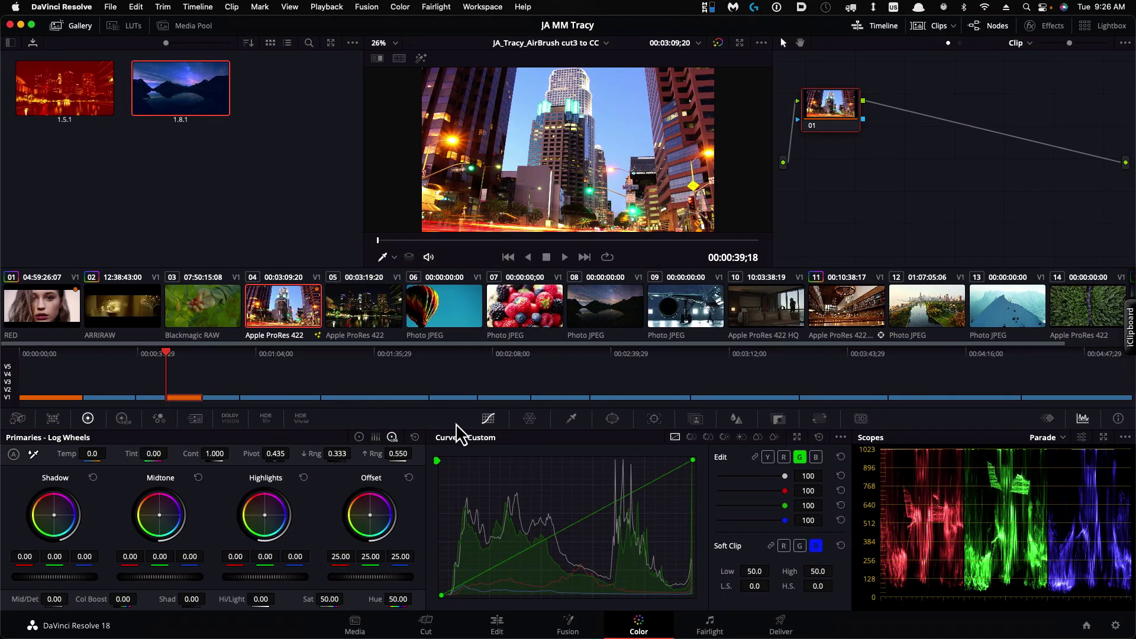
In DaVinci Resolve, reset the UI layout and show the Scopes on the Color page.
left_click(476, 8)
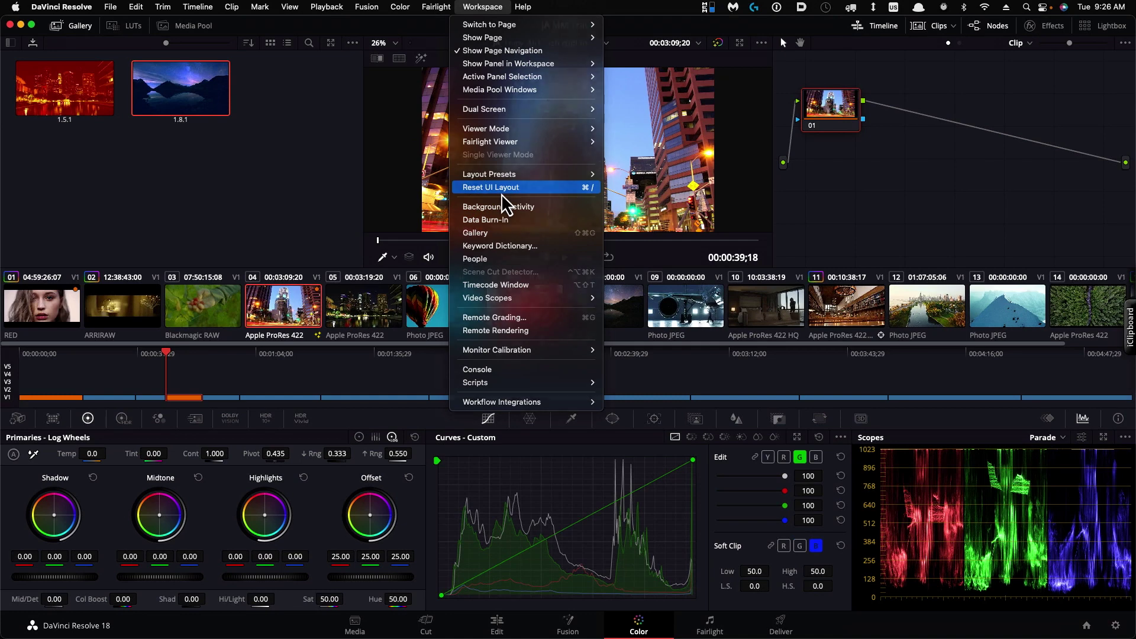
left_click(502, 189)
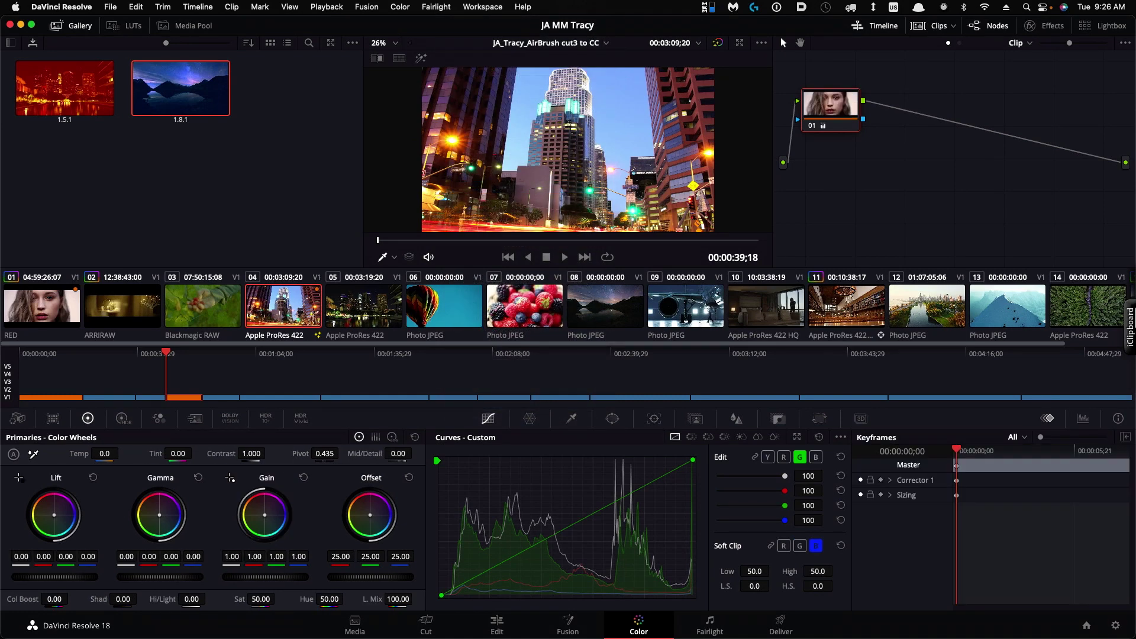
left_click(1083, 420)
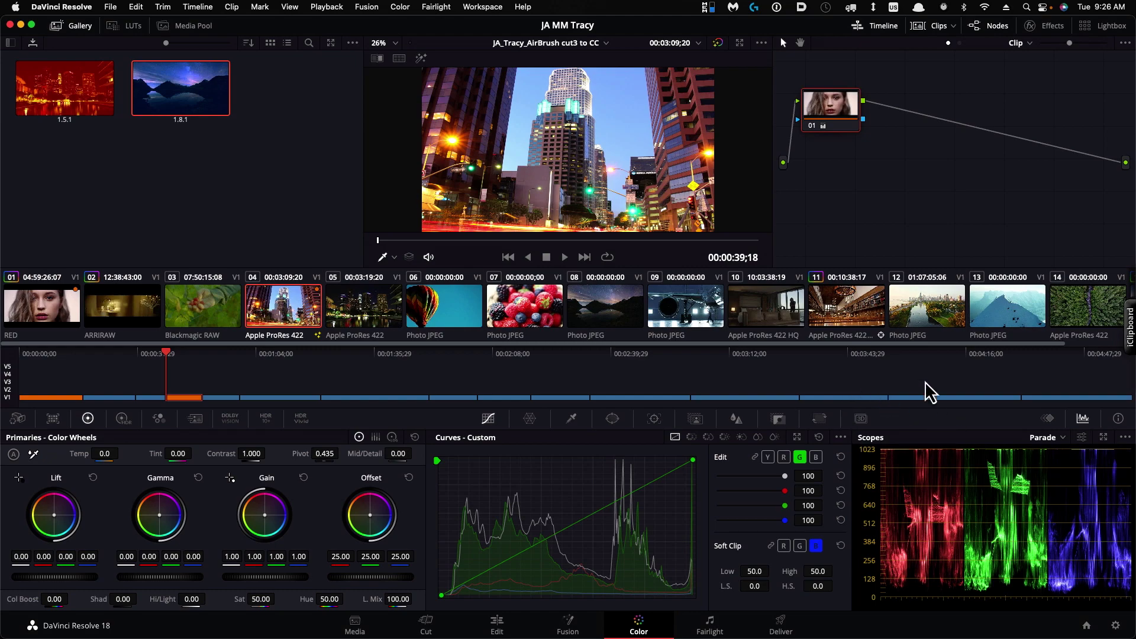